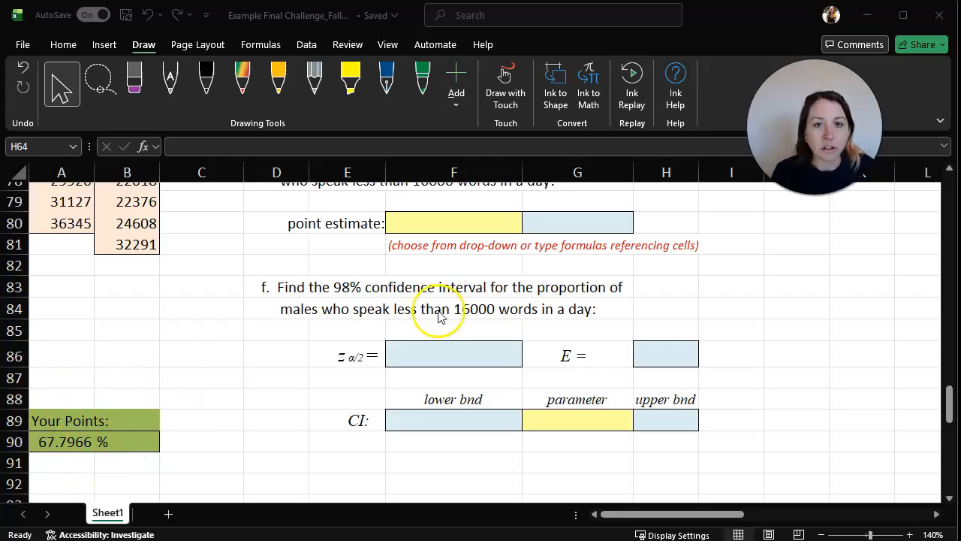
- Circle the phrase "greater than 50%" in question d with the rainbow pen
scroll(601, 342, "up", 6)
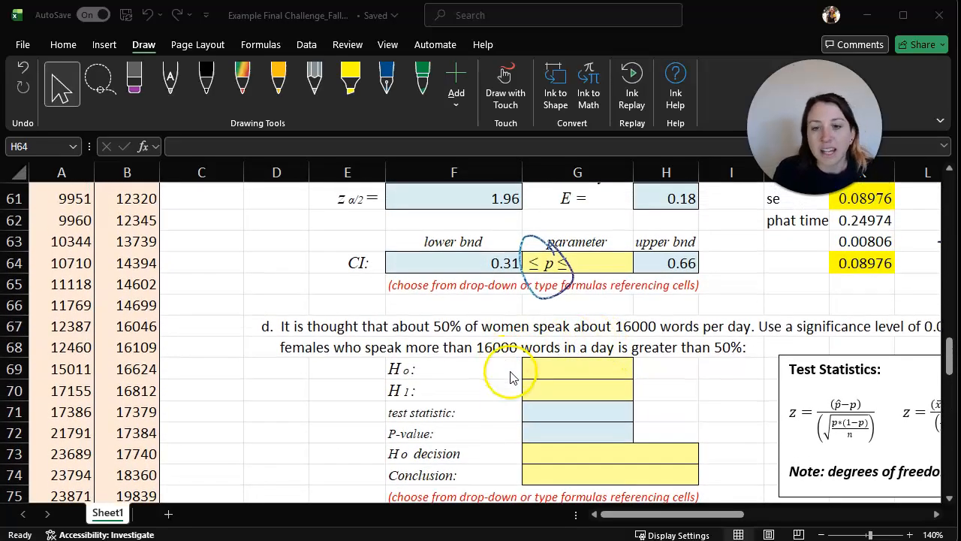
scroll(254, 337, "down", 1)
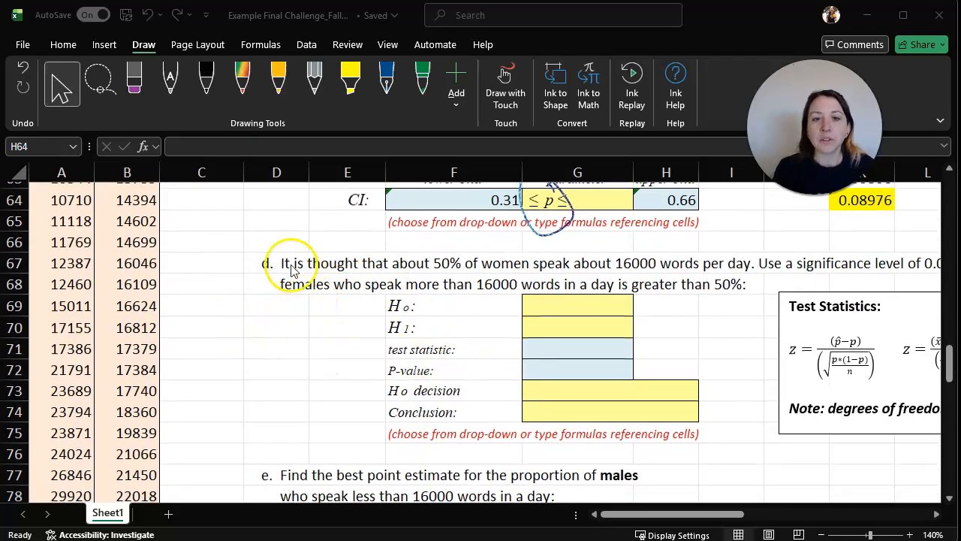
left_click(621, 515)
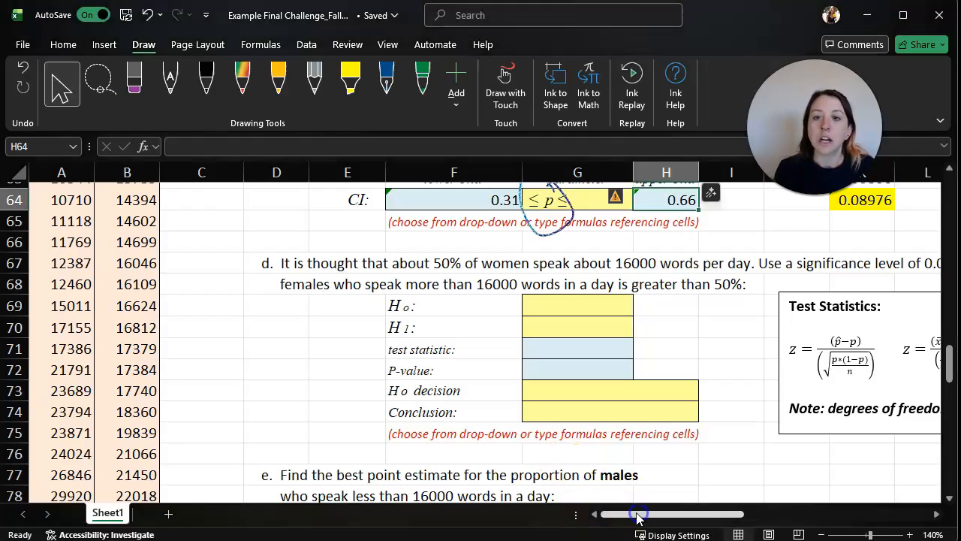
left_click_drag(630, 516, 668, 518)
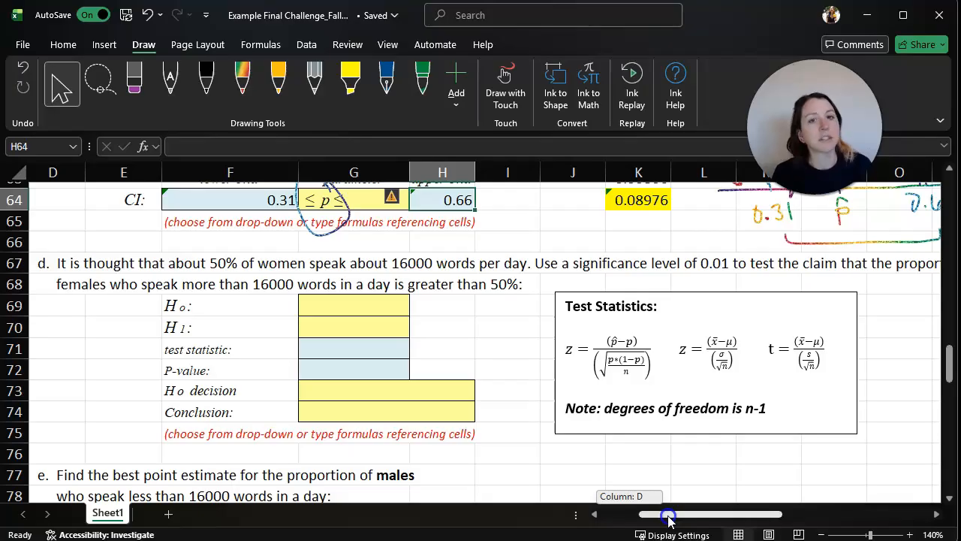
left_click_drag(668, 518, 622, 516)
left_click(242, 99)
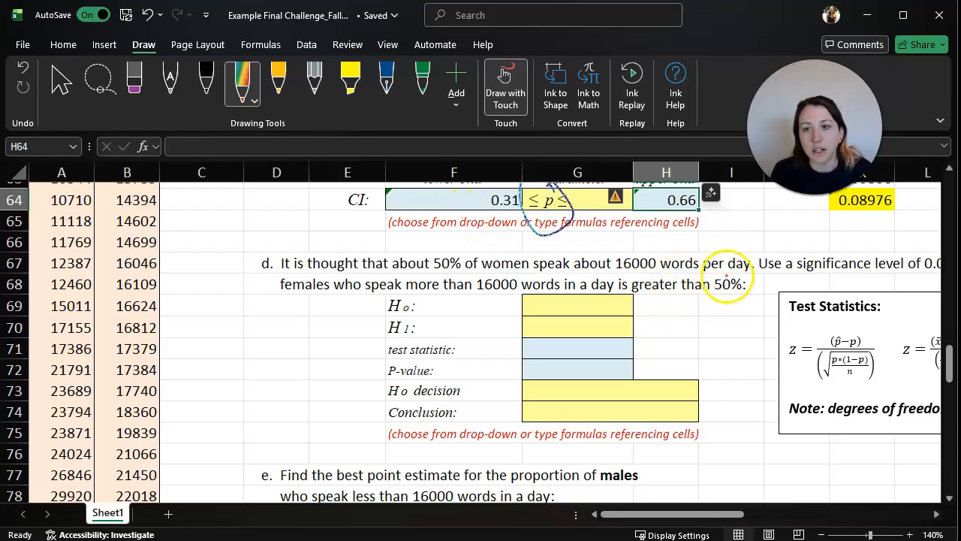
mouse_move(666, 275)
left_mouse_down()
mouse_move(626, 290)
mouse_move(729, 311)
mouse_move(676, 270)
left_mouse_up()
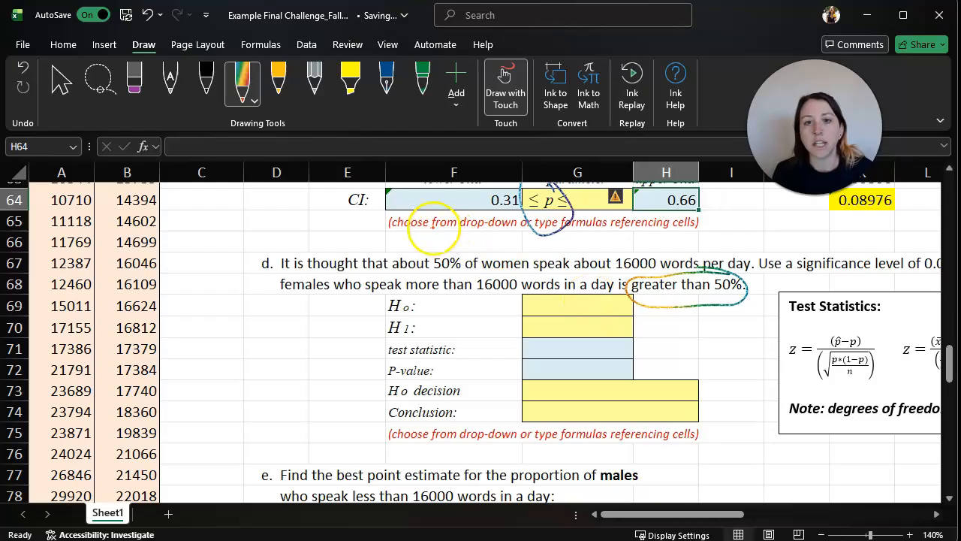
- Underline "It is thought that", box "about 50%" with an equals sign above it, and draw a > sign below the circled phrase
left_click_drag(279, 277, 409, 279)
mouse_move(467, 248)
left_mouse_down()
mouse_move(379, 263)
mouse_move(467, 281)
left_mouse_up()
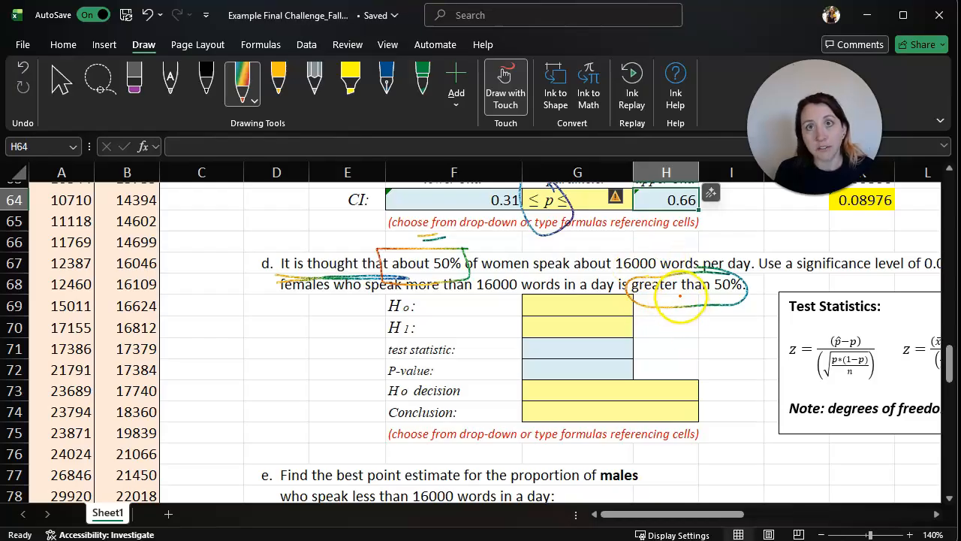
mouse_move(678, 319)
left_mouse_down()
mouse_move(688, 325)
mouse_move(680, 331)
left_mouse_up()
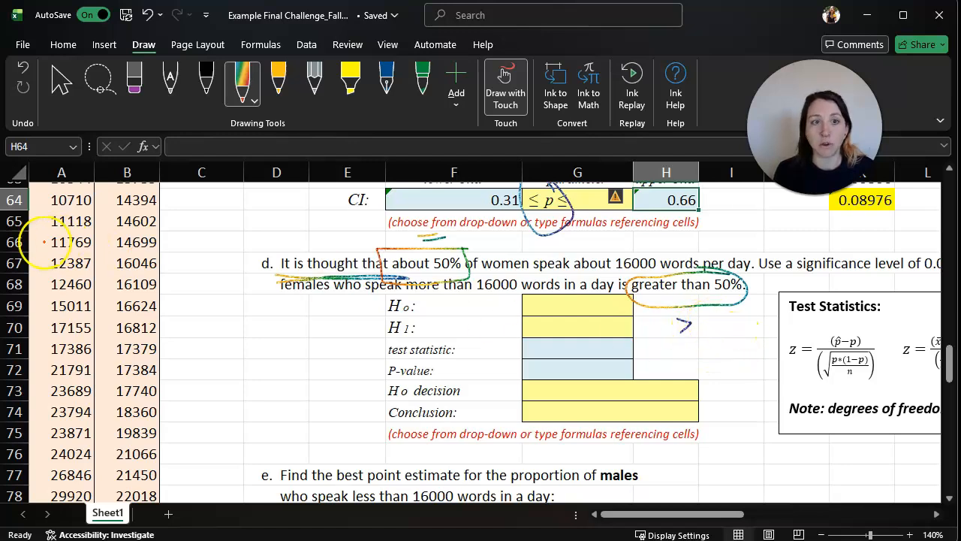
left_click(63, 84)
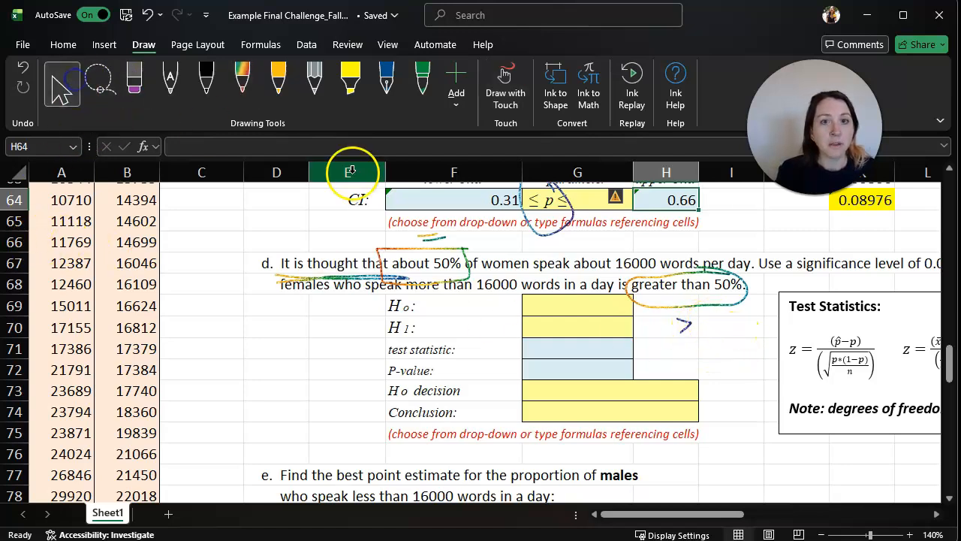
- Set the null hypothesis in G69 to p=0.5 and the alternative hypothesis in G70 to p > 0.5
left_click(563, 312)
left_click(640, 309)
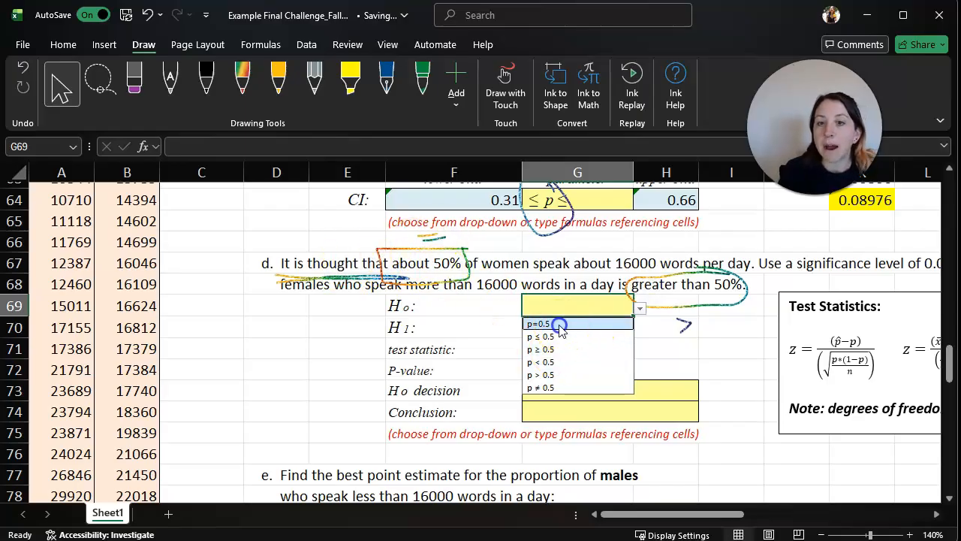
left_click(601, 325)
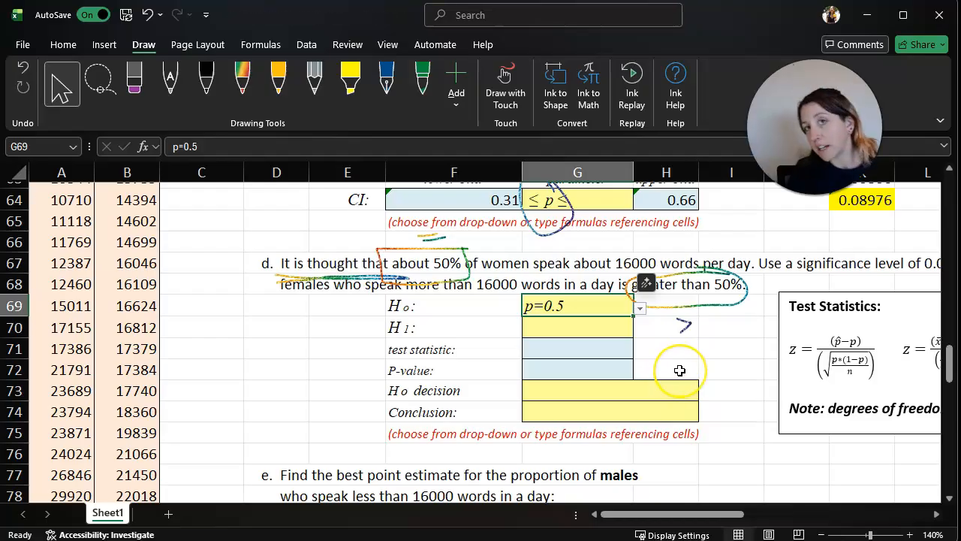
left_click(623, 331)
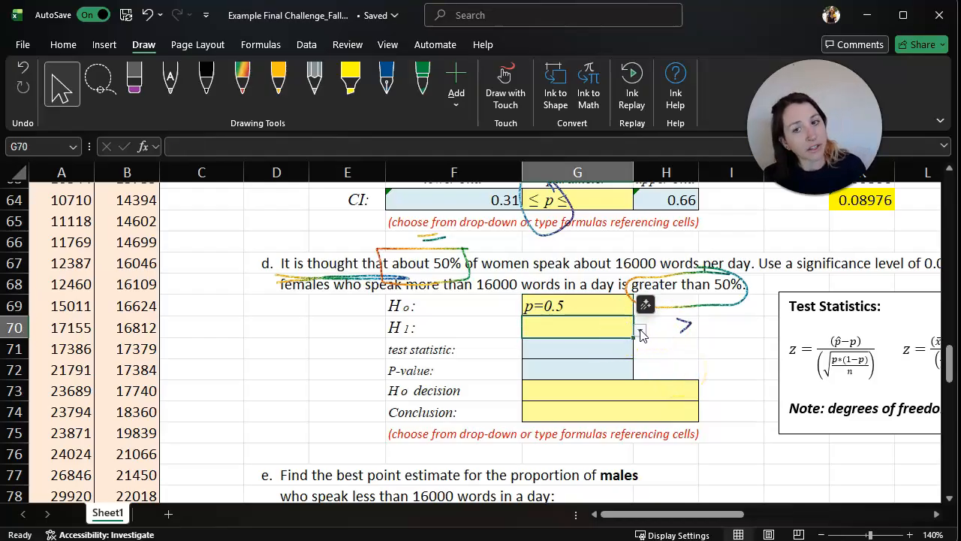
left_click(640, 332)
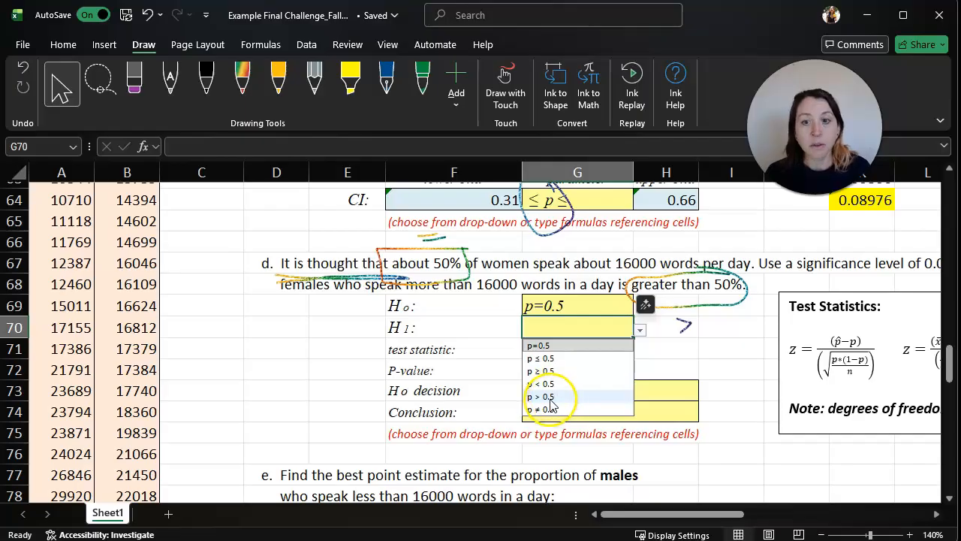
left_click(557, 398)
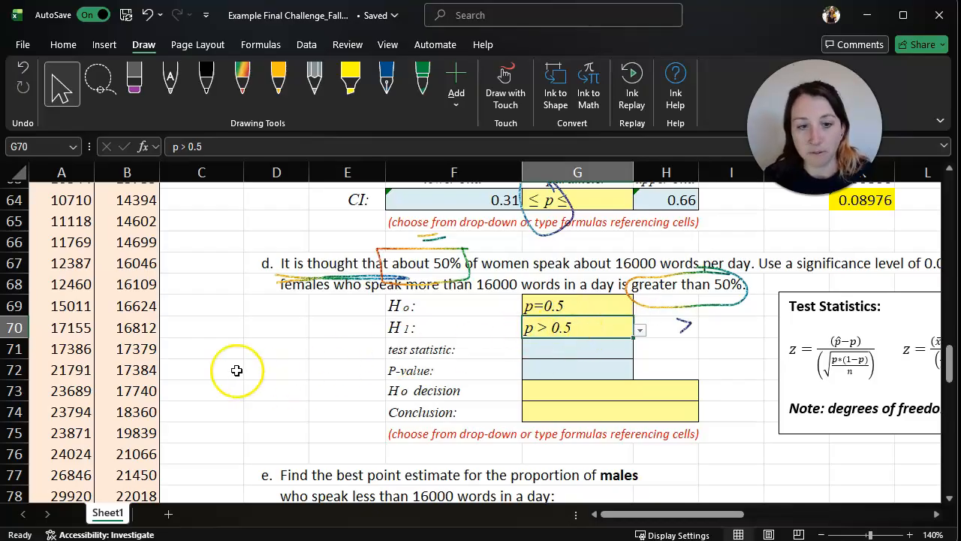
- Circle the z formula for proportions in the Test Statistics box beside question d with the rainbow pen
scroll(236, 369, "down", 6)
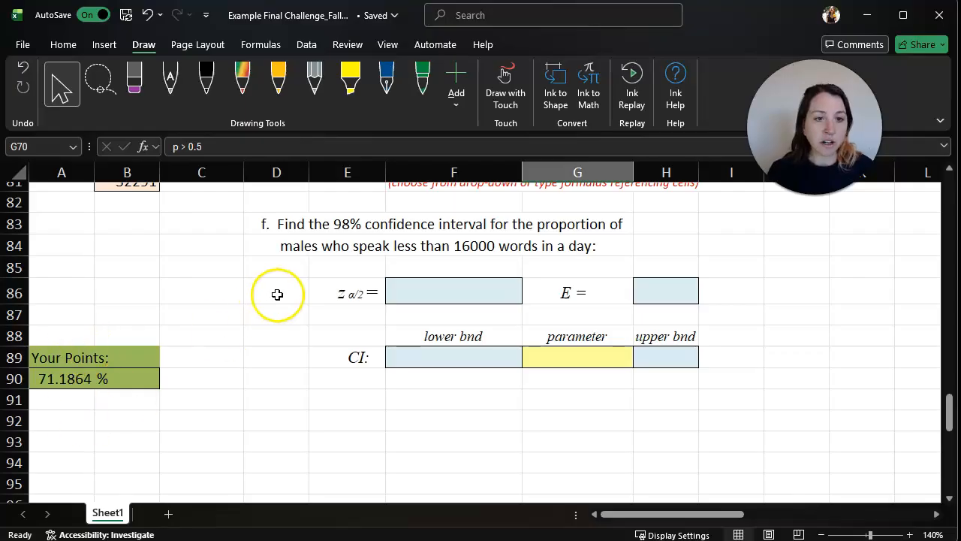
scroll(278, 297, "up", 5)
scroll(288, 299, "up", 2)
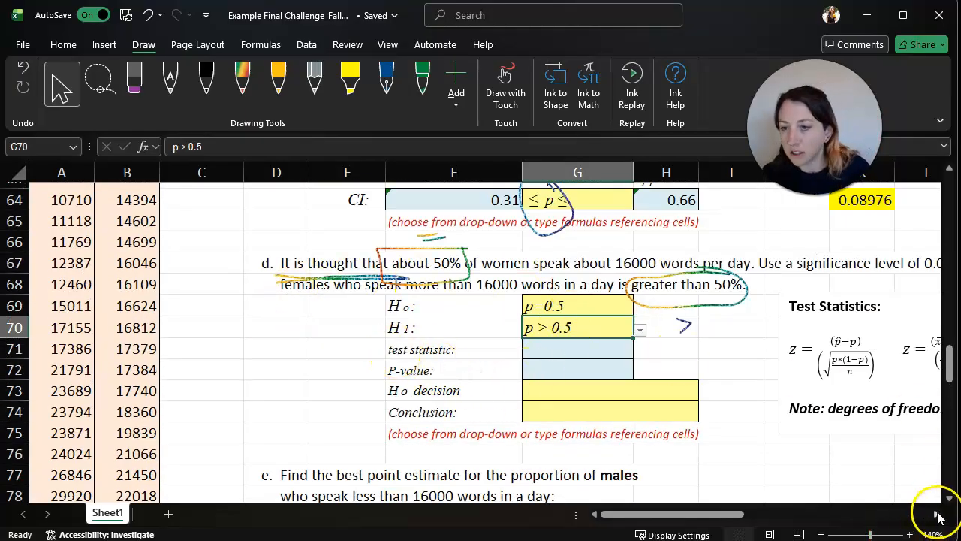
left_click(937, 515)
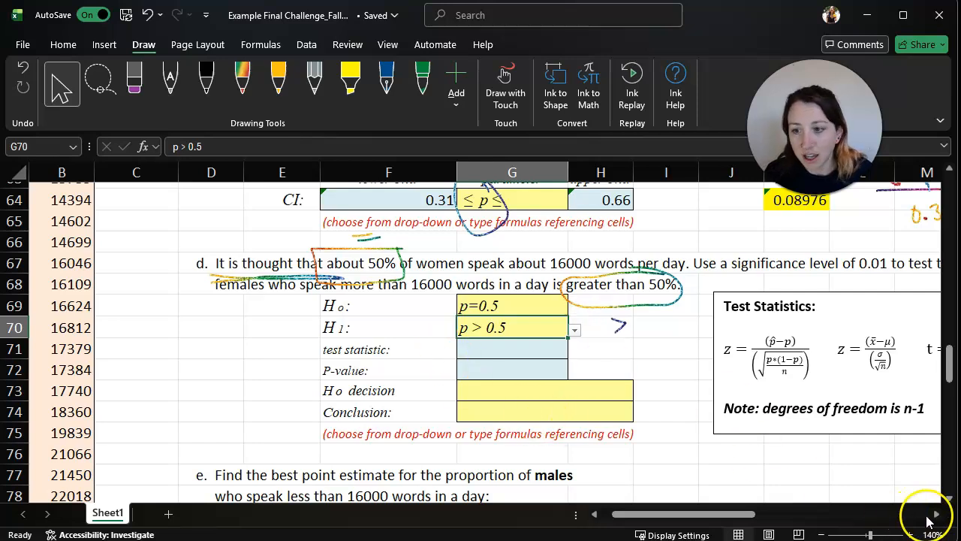
left_click(937, 516)
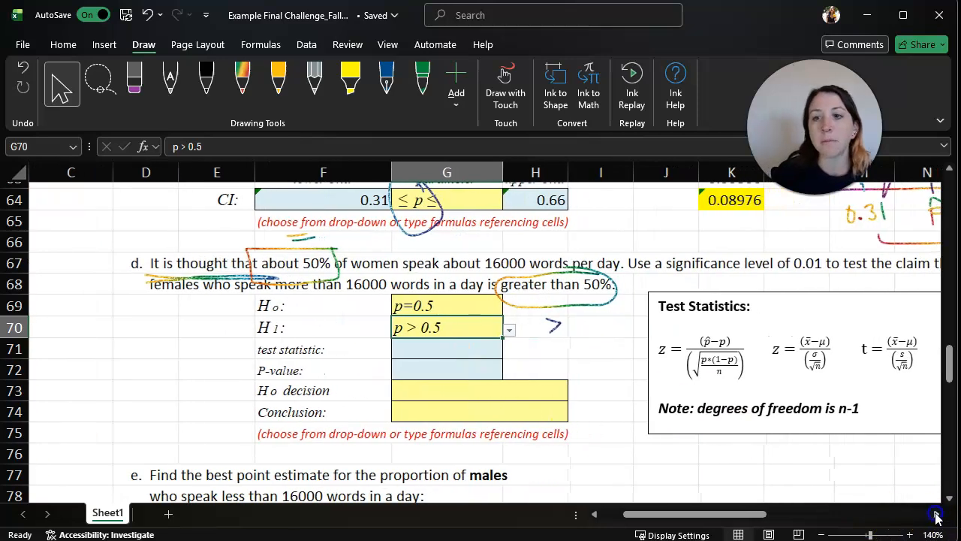
left_click(936, 517)
left_click(242, 83)
mouse_move(638, 322)
left_mouse_down()
mouse_move(662, 331)
mouse_move(553, 359)
mouse_move(650, 398)
mouse_move(664, 346)
mouse_move(631, 315)
left_mouse_up()
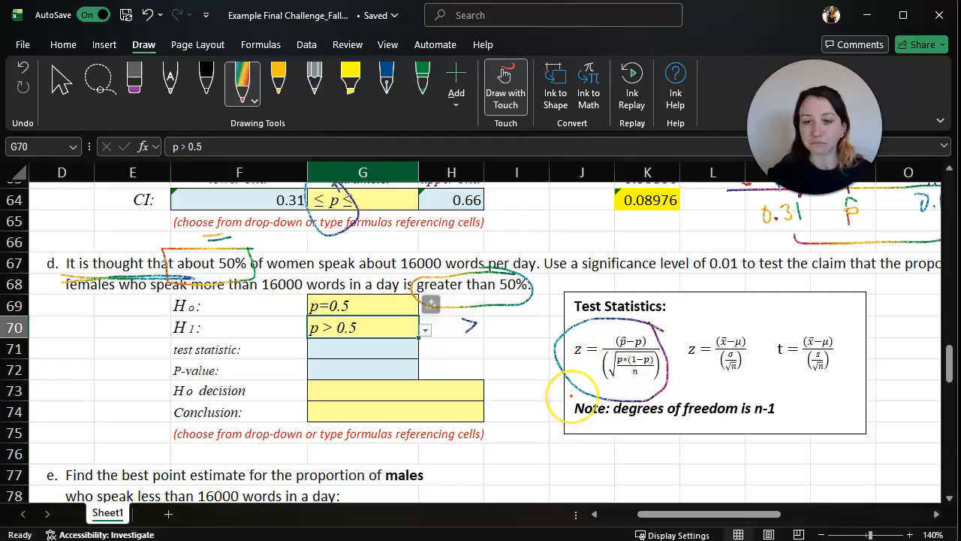
mouse_move(837, 323)
left_mouse_down()
mouse_move(750, 318)
mouse_move(698, 353)
mouse_move(832, 330)
mouse_move(811, 333)
left_mouse_up()
left_click(134, 81)
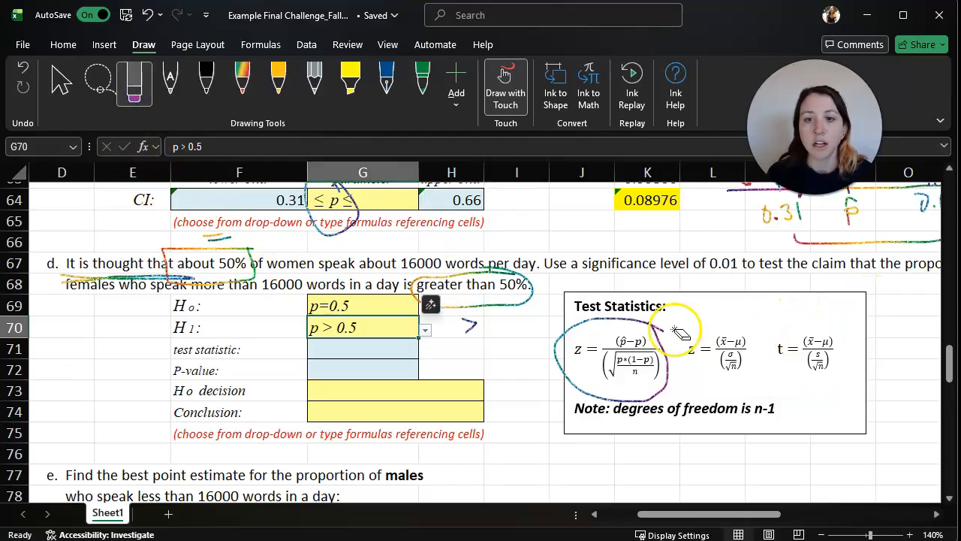
- Enter the label "numer" in cell H71, beside the test statistic cell
mouse_move(702, 515)
left_mouse_down()
mouse_move(693, 515)
mouse_move(723, 518)
left_mouse_up()
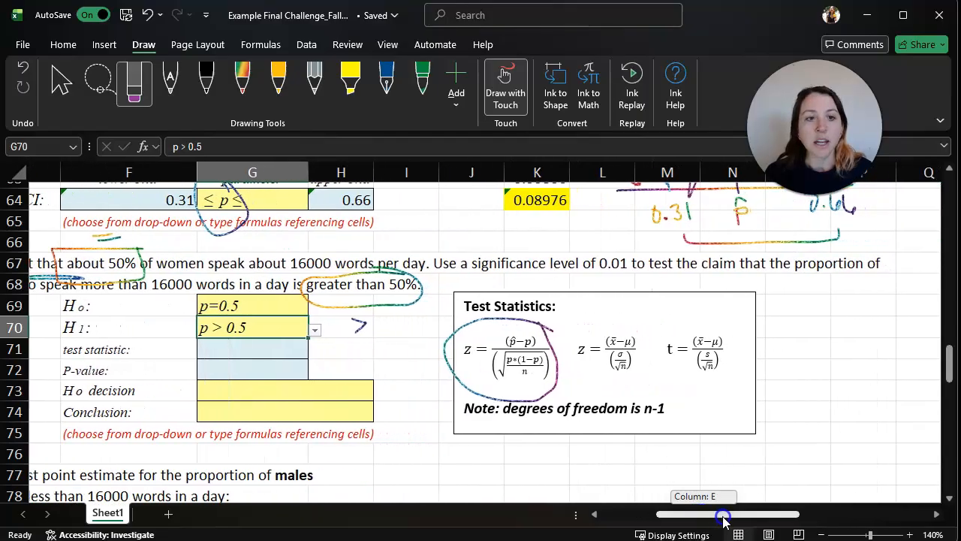
left_click(71, 84)
left_click(811, 346)
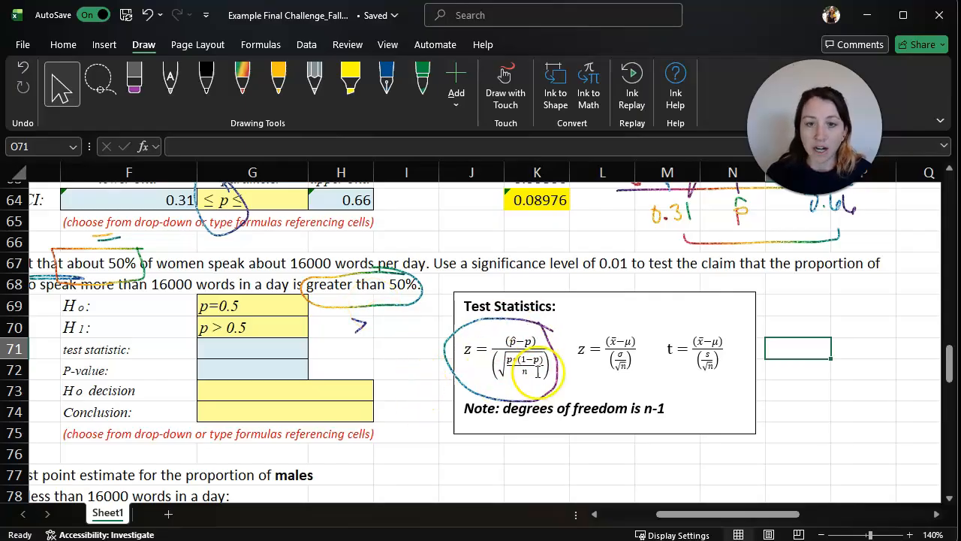
left_click(359, 348)
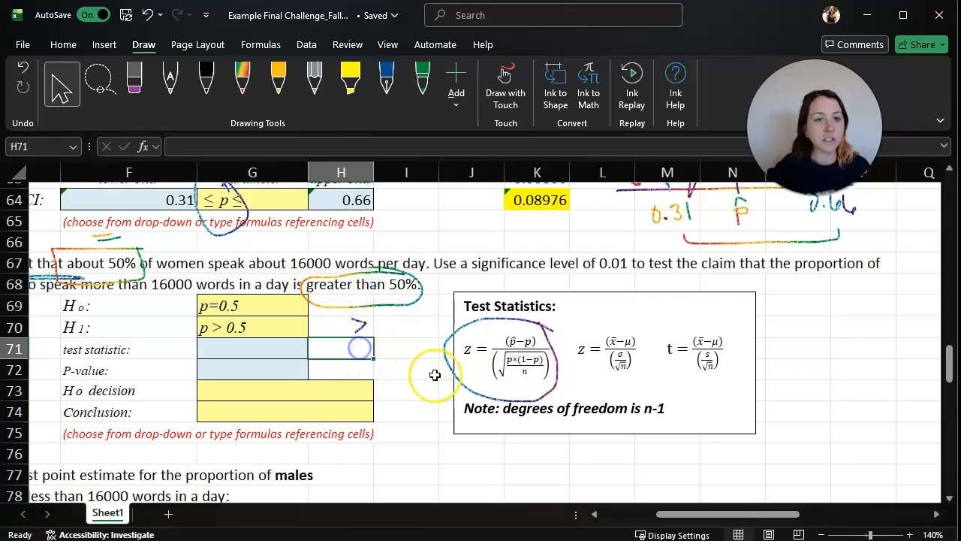
type("numerator")
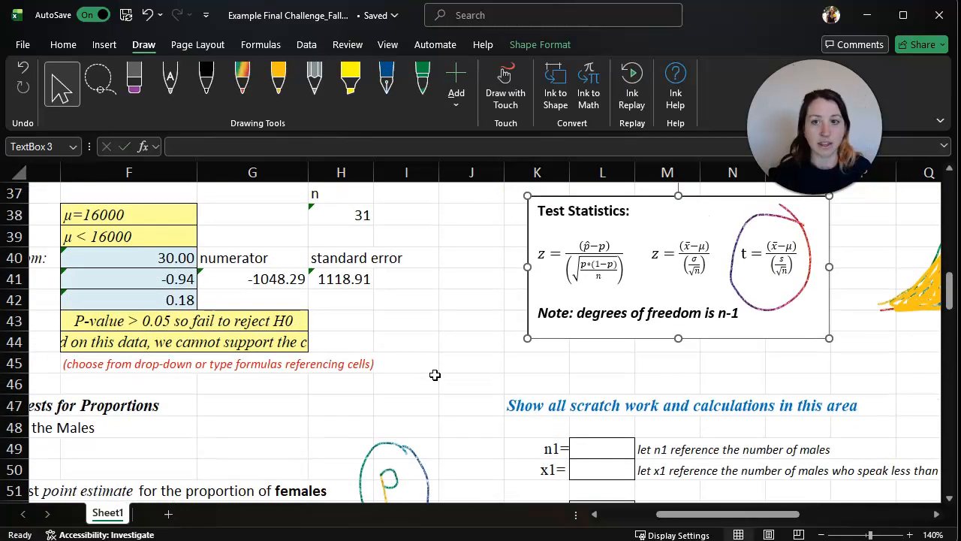
left_click(435, 374)
scroll(477, 361, "down", 10)
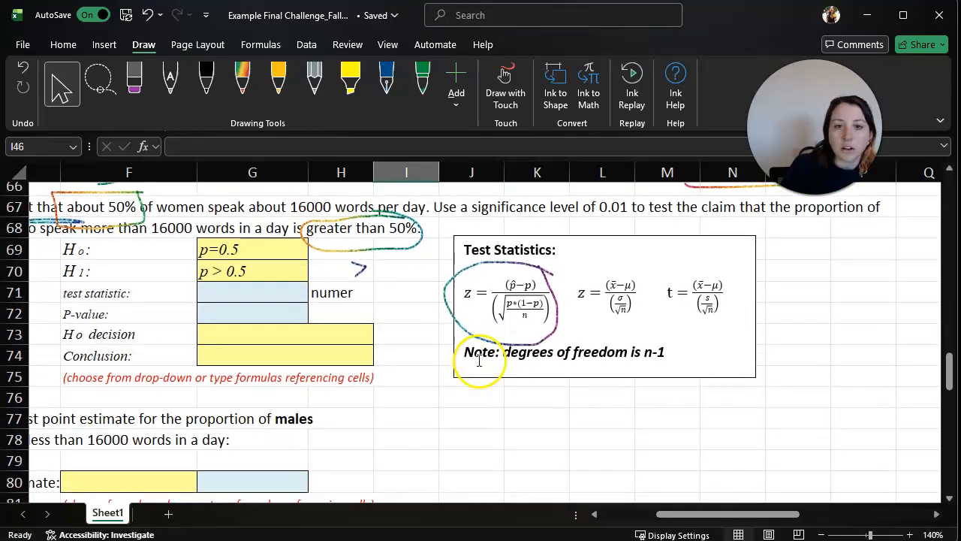
- Compare the z formula for question d with the female point estimate in question b to find the numerator's inputs
left_click(395, 294)
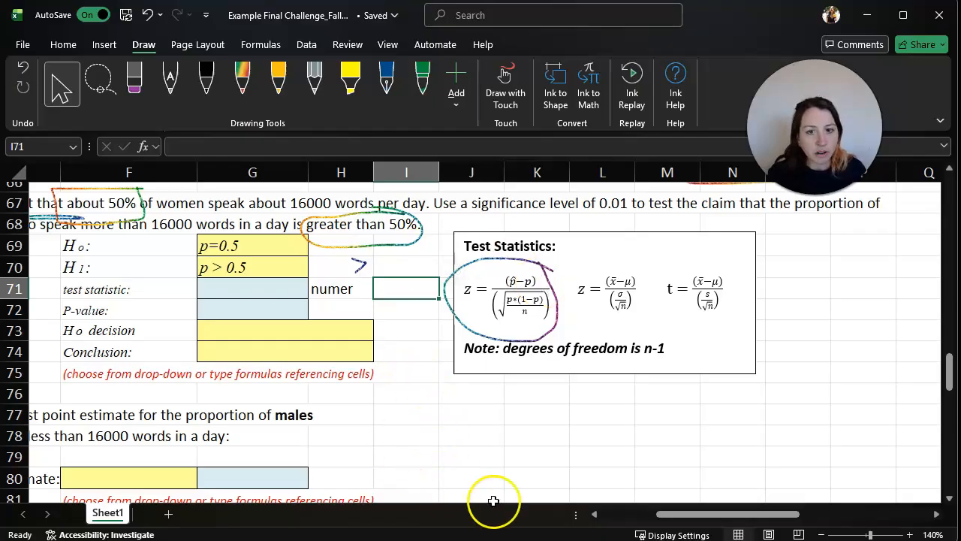
left_click_drag(691, 515, 666, 517)
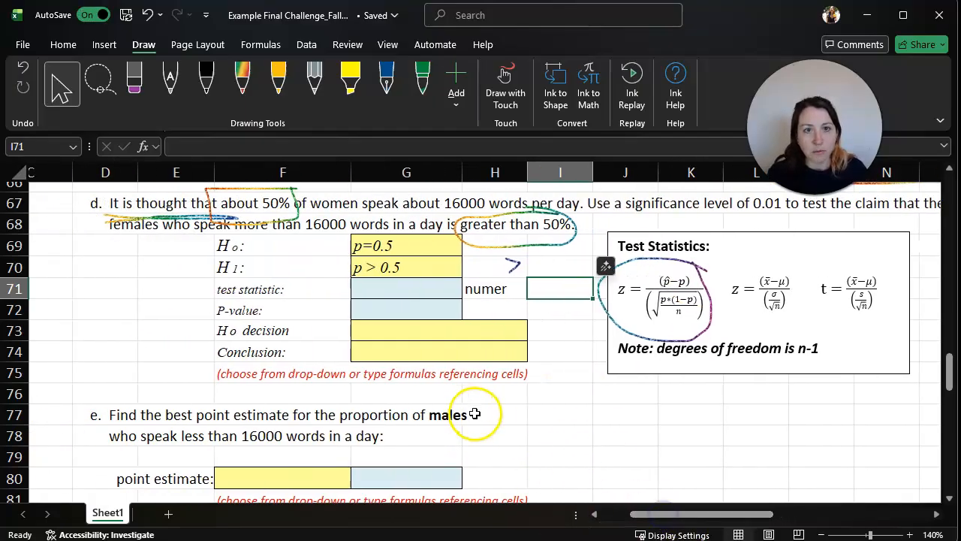
scroll(476, 436, "up", 2)
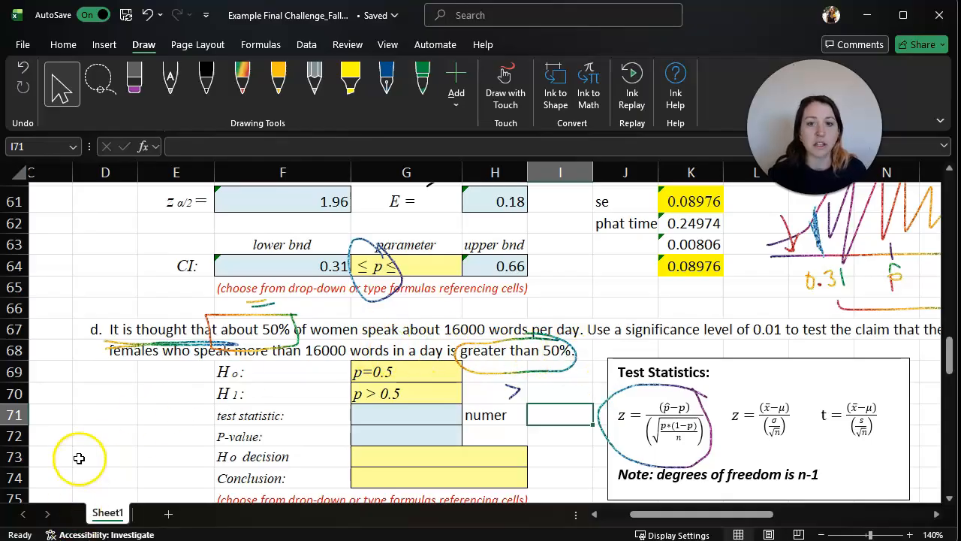
scroll(496, 360, "down", 1)
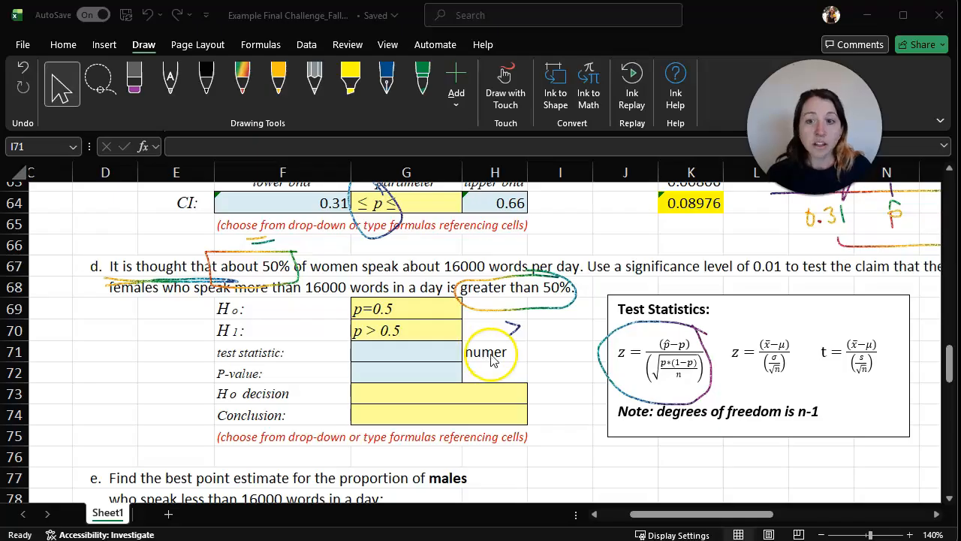
left_click(554, 351)
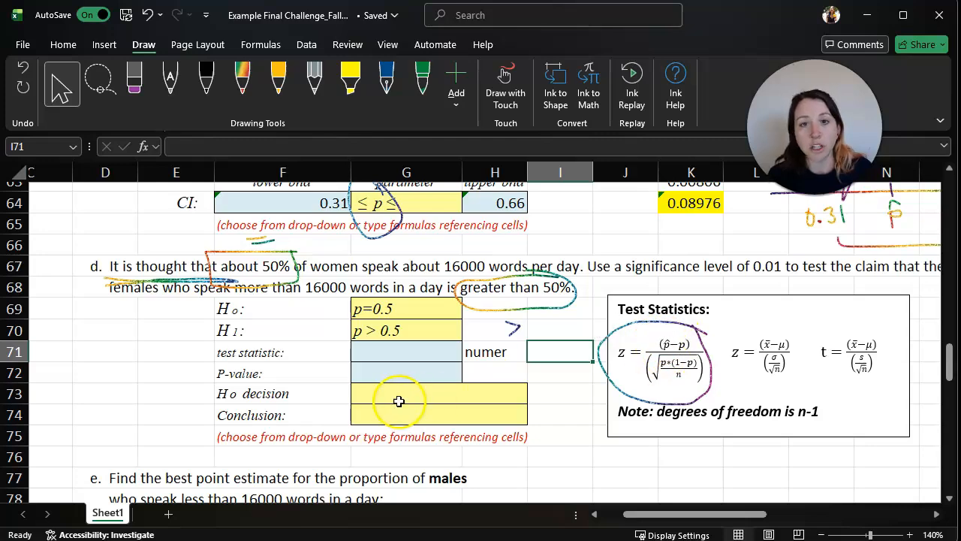
scroll(401, 402, "up", 5)
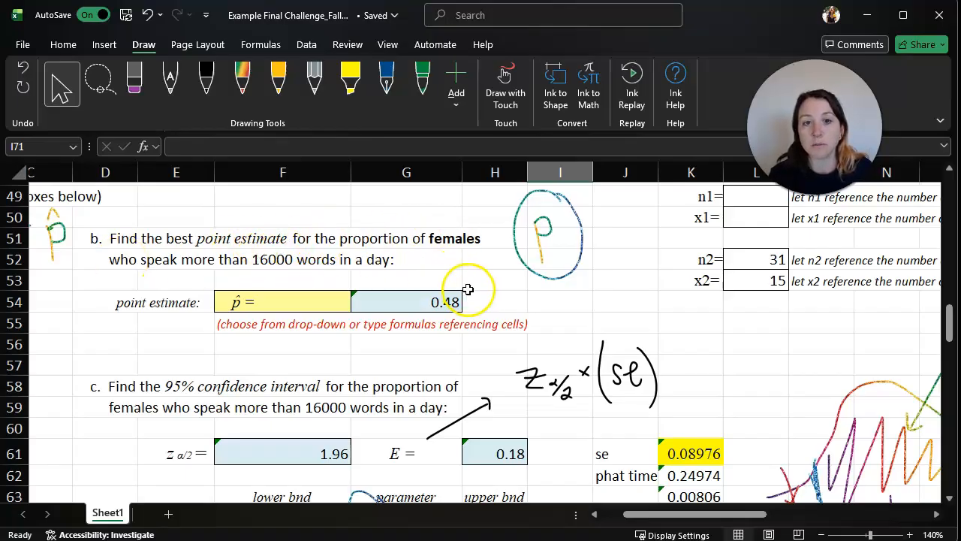
scroll(467, 289, "down", 6)
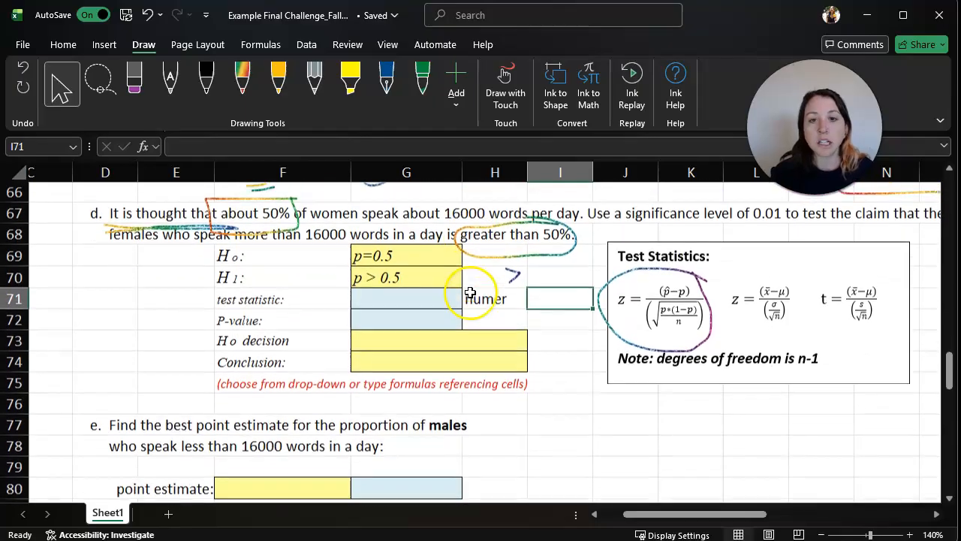
scroll(555, 419, "up", 1)
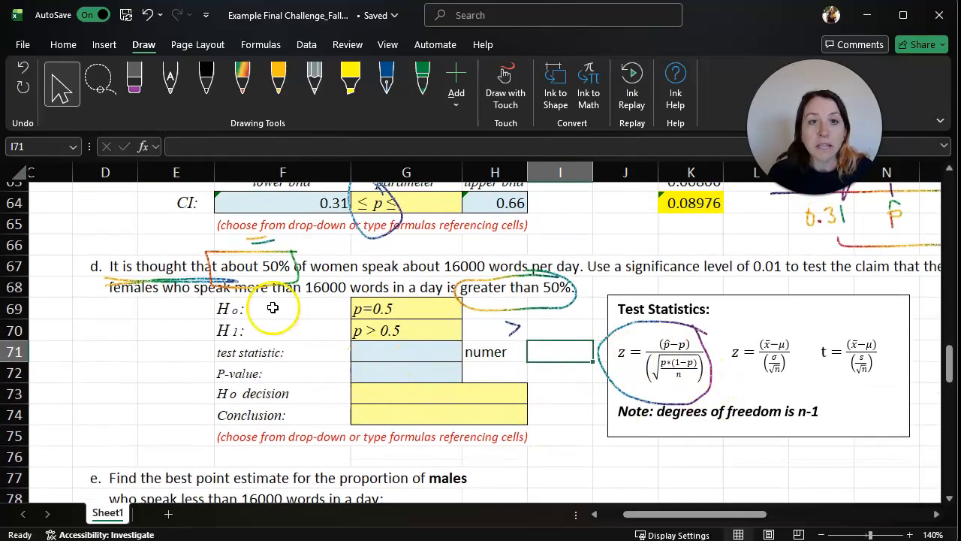
scroll(442, 276, "up", 4)
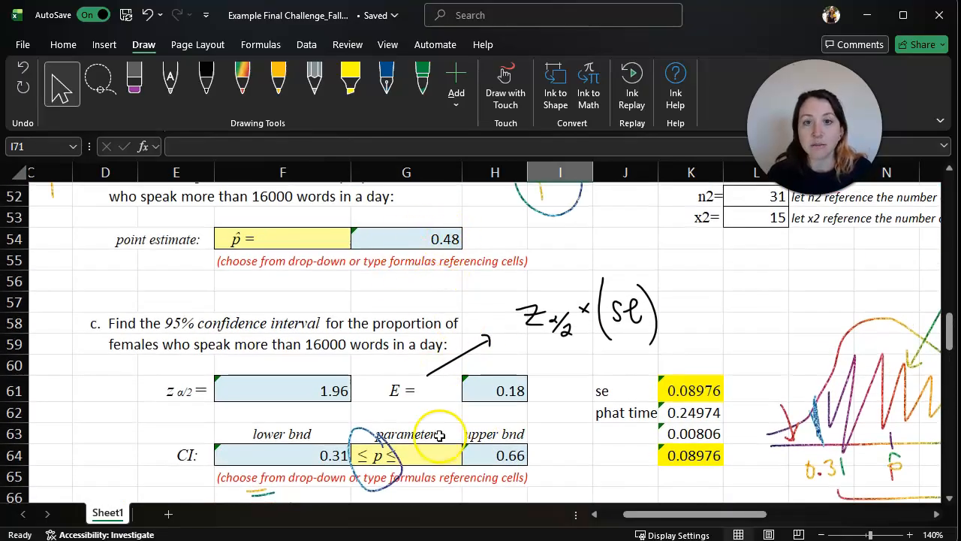
- Calculate the test statistic's numerator in I71 with the formula =G54-0.5
scroll(434, 456, "down", 3)
type("=")
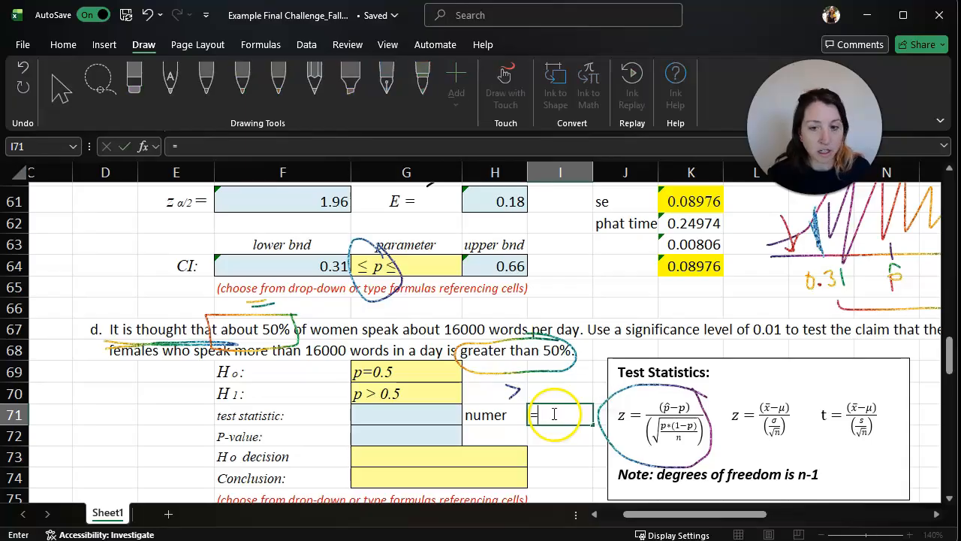
scroll(500, 350, "up", 5)
left_click(440, 360)
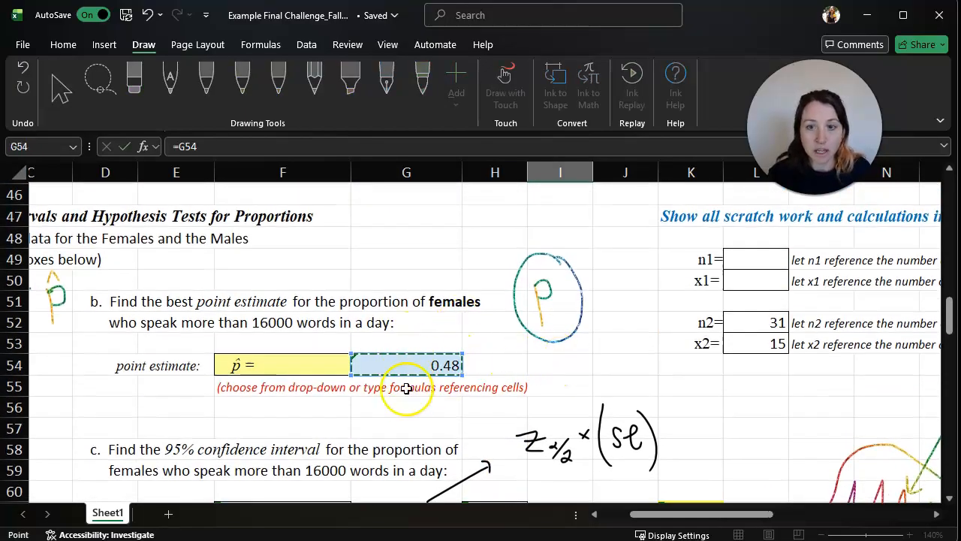
type("-")
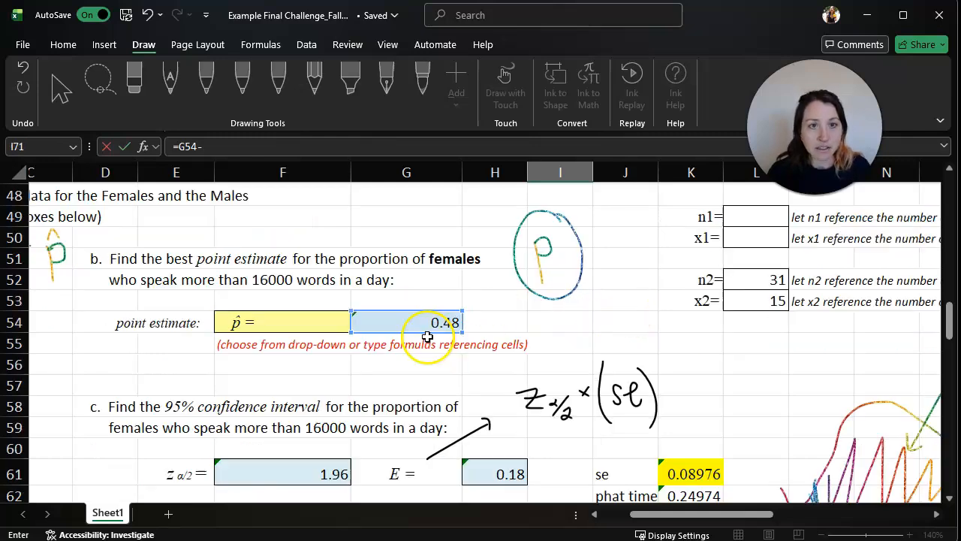
scroll(423, 343, "down", 5)
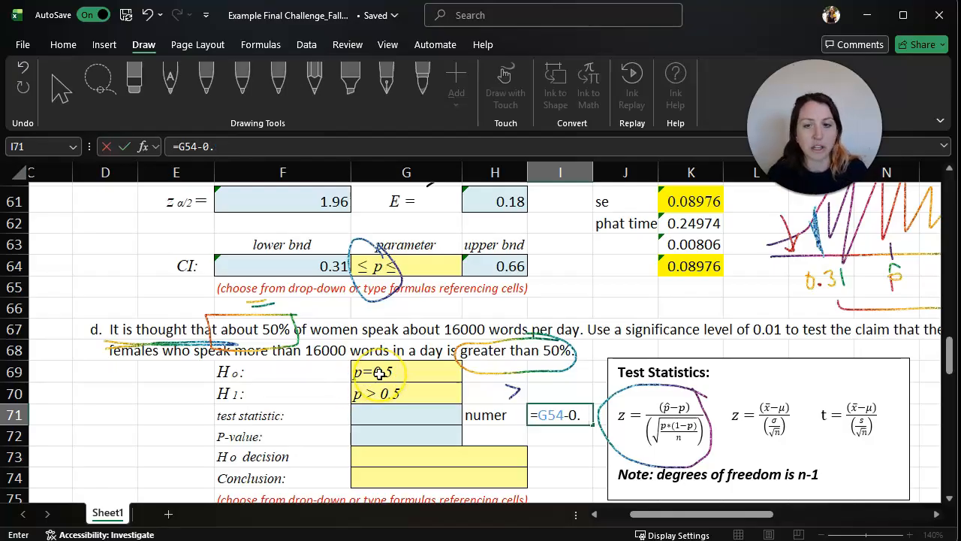
key("BackSpace")
left_click(379, 373)
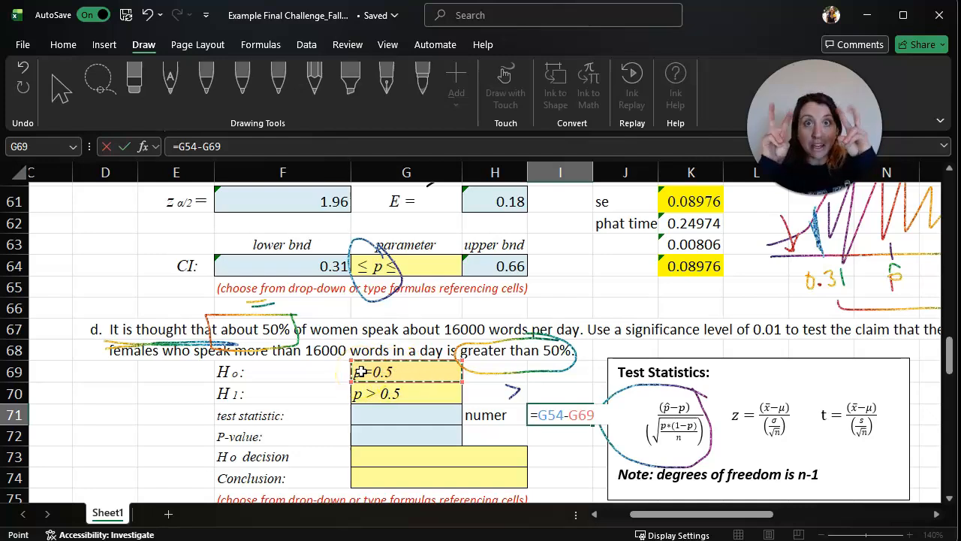
key("BackSpace")
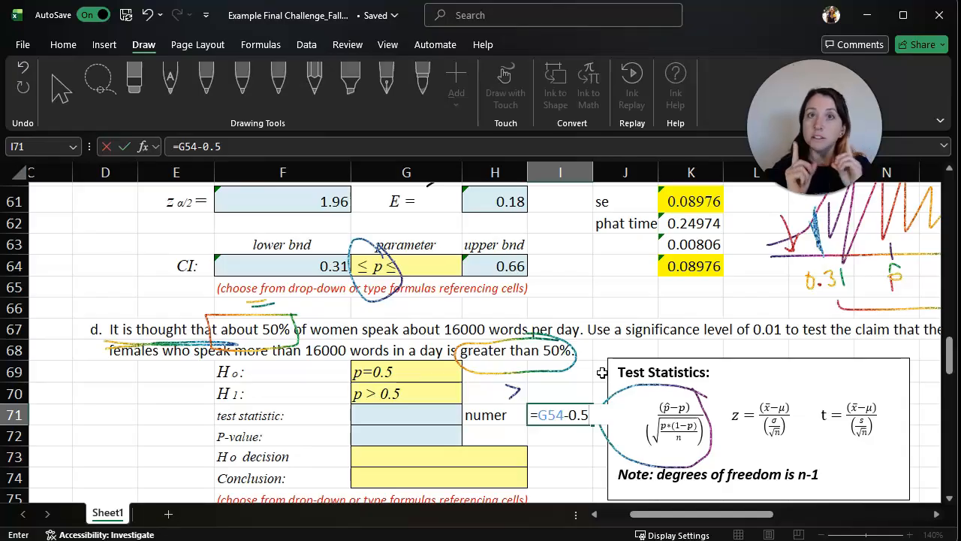
key("Return")
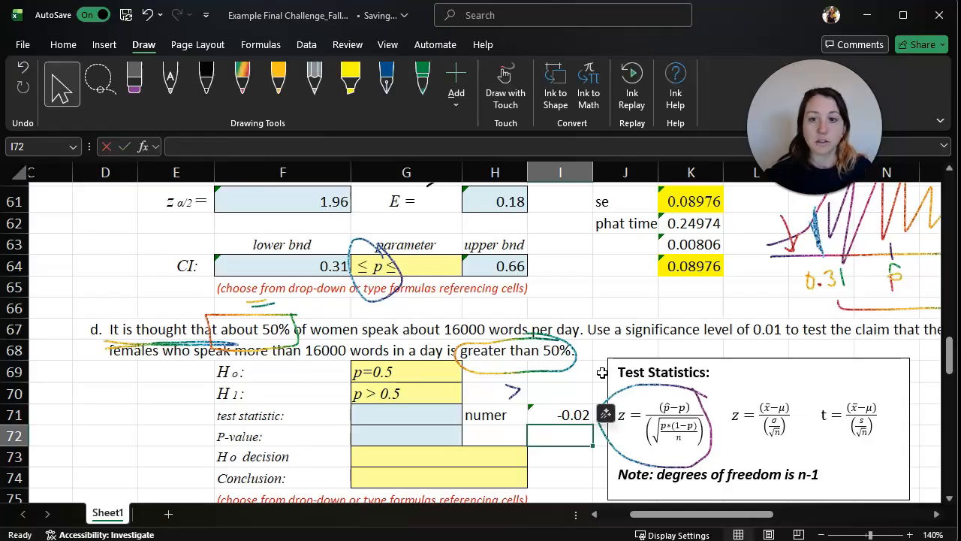
- Enter the label "denominator" in cell H72, below the "numer" label
key("Left")
type("deno")
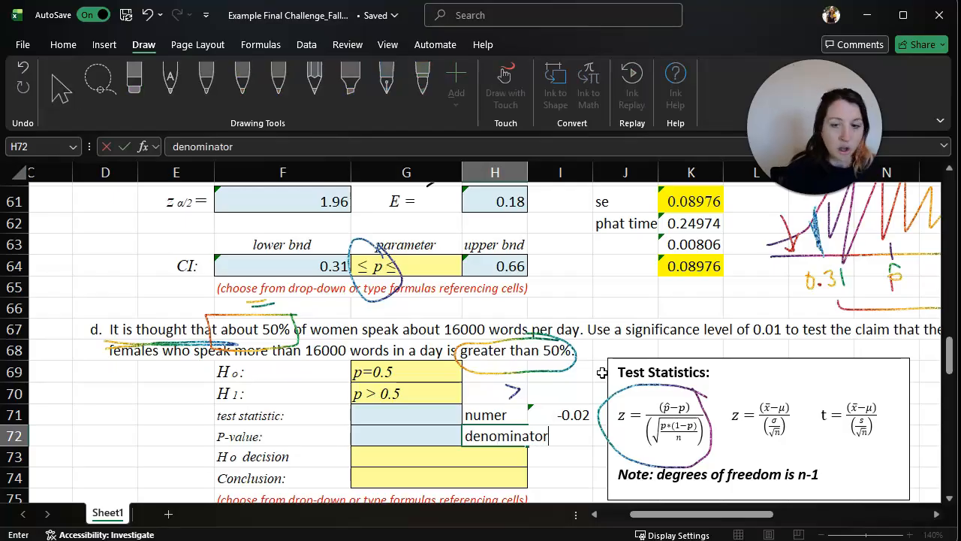
key("Right")
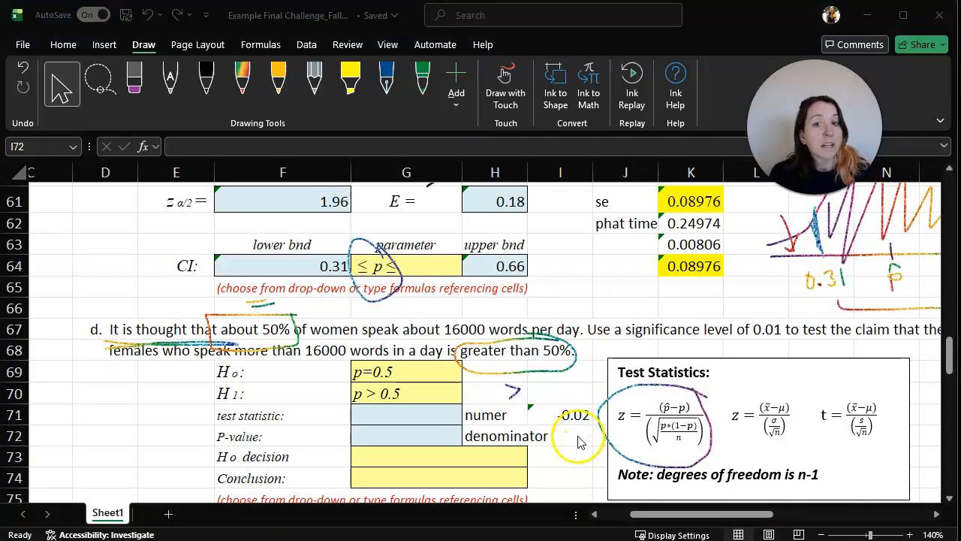
- Write the denominator formula =SQRT(0.5*(1-0.5)/L52) in cell I72, using n2 as the sample size
left_click(586, 440)
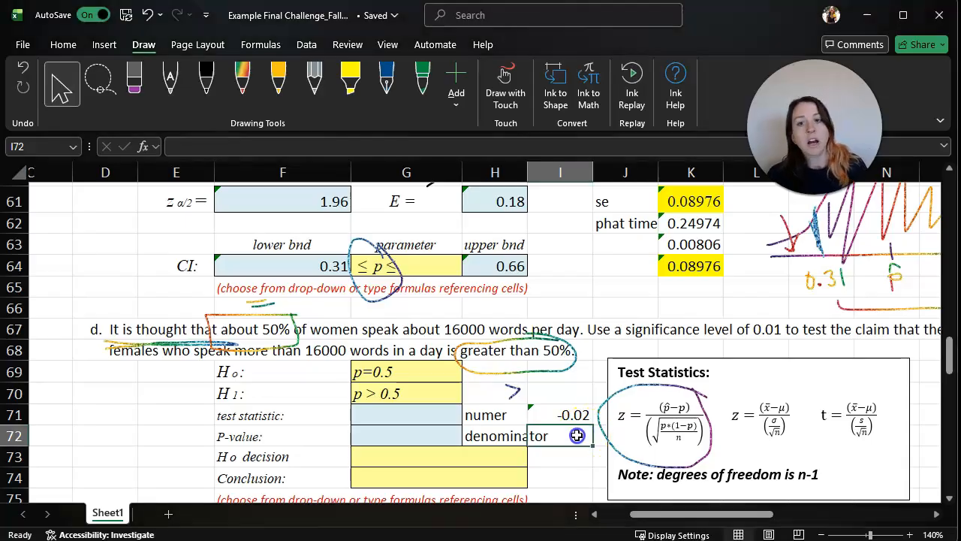
double_click(580, 437)
scroll(459, 374, "down", 1)
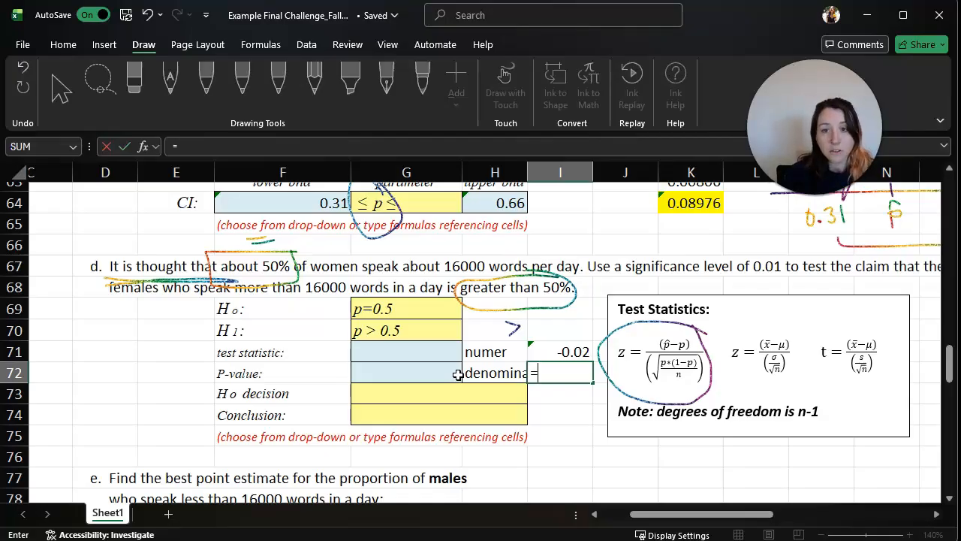
type("sqrt")
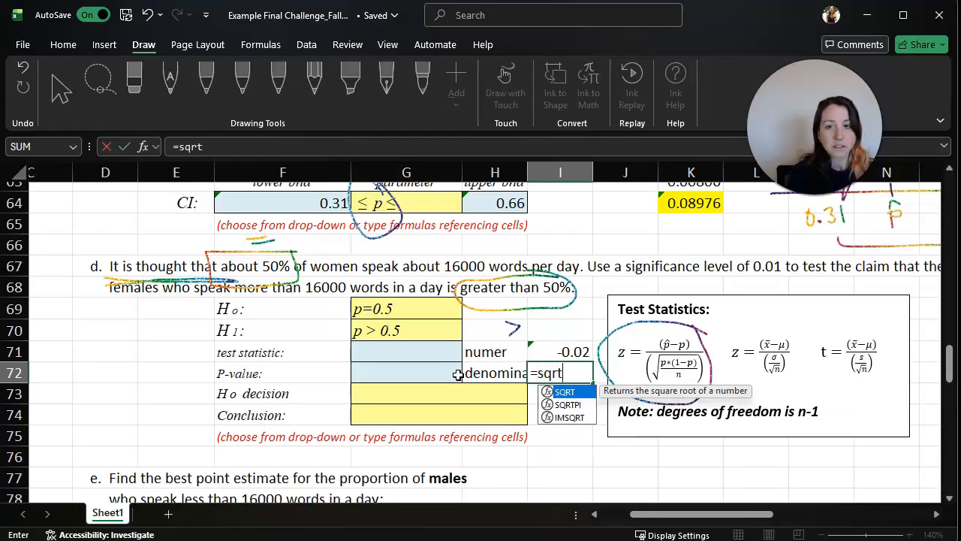
double_click(560, 391)
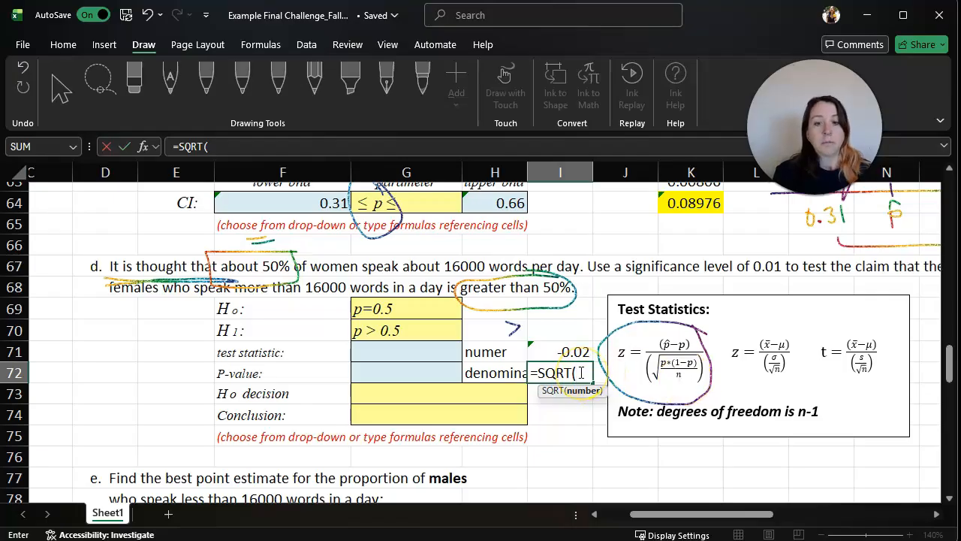
type(".5*(1-0.5)/")
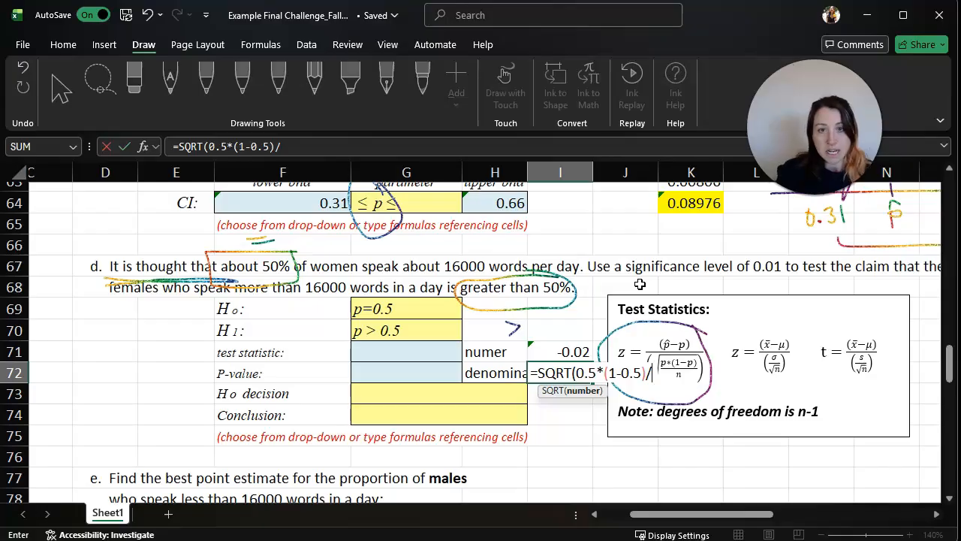
scroll(778, 338, "up", 3)
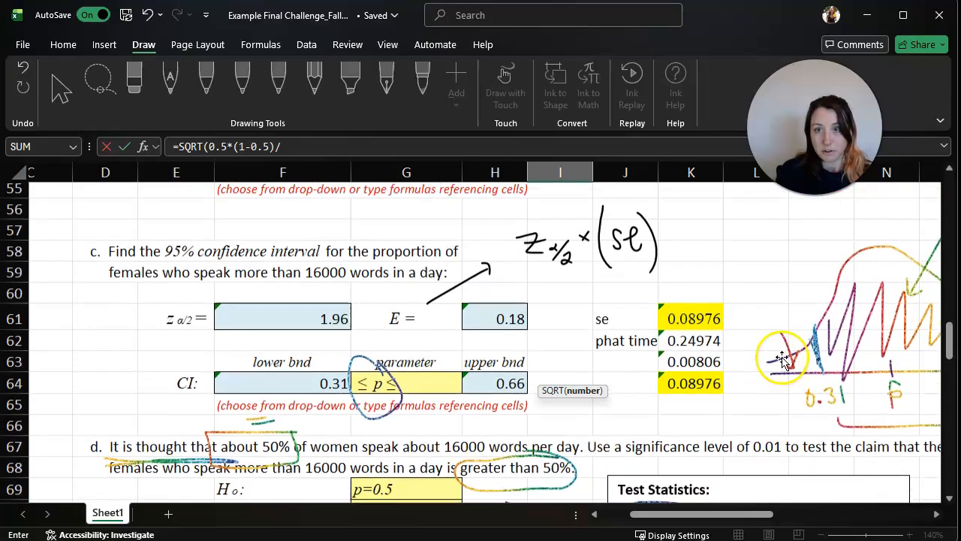
scroll(783, 359, "up", 2)
left_click(770, 260)
scroll(696, 340, "down", 2)
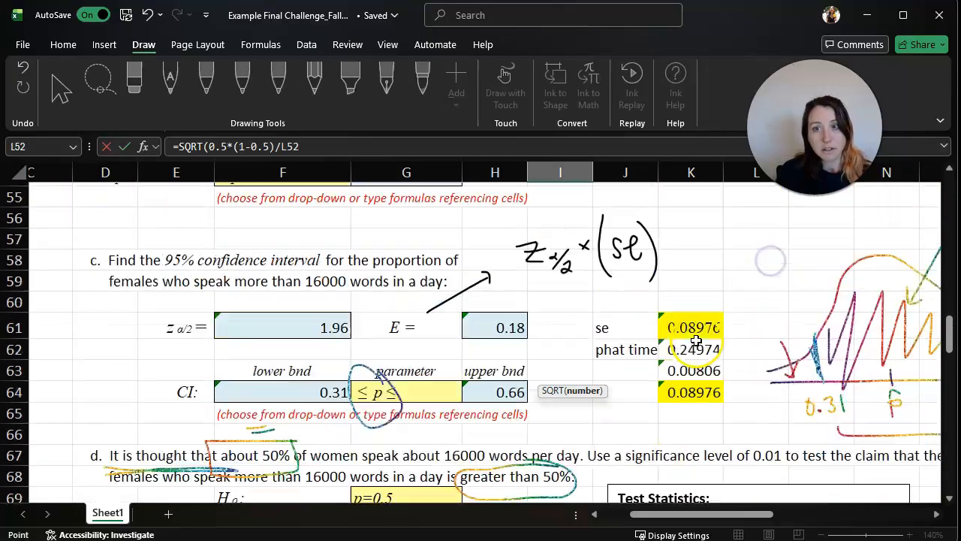
scroll(696, 340, "down", 3)
type(")")
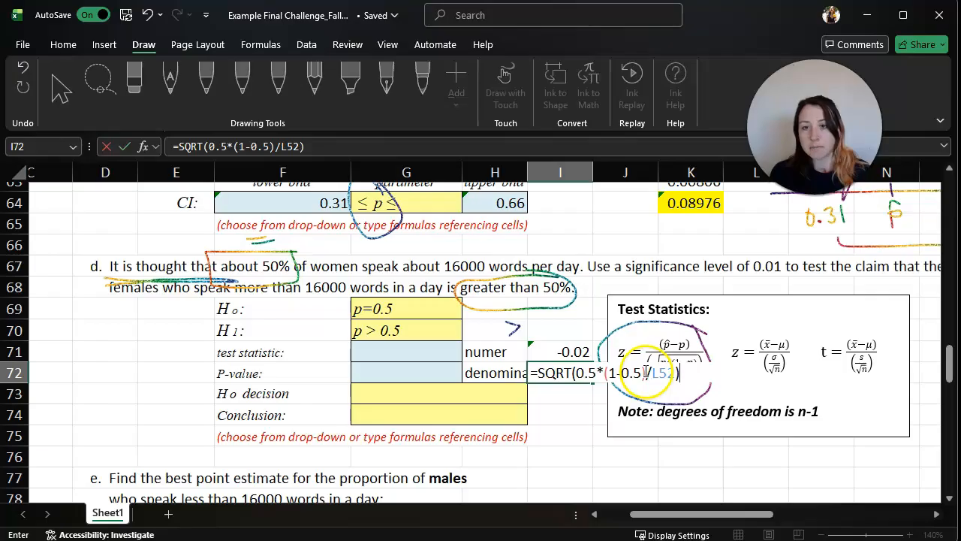
- Try an extra pair of parentheses around 0.5*(1-0.5) in the I72 formula, and remove the pair again
left_click(576, 372)
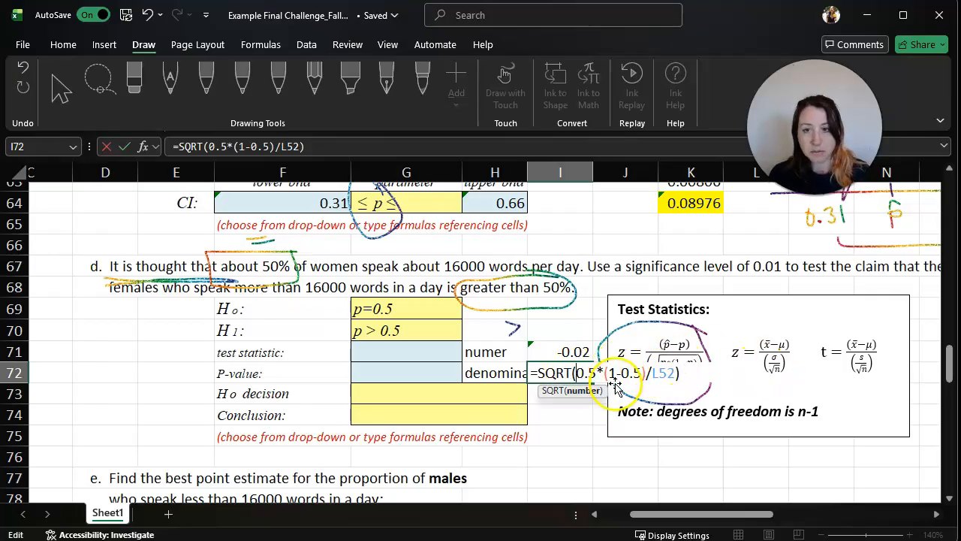
type("(")
left_click(646, 373)
type("(")
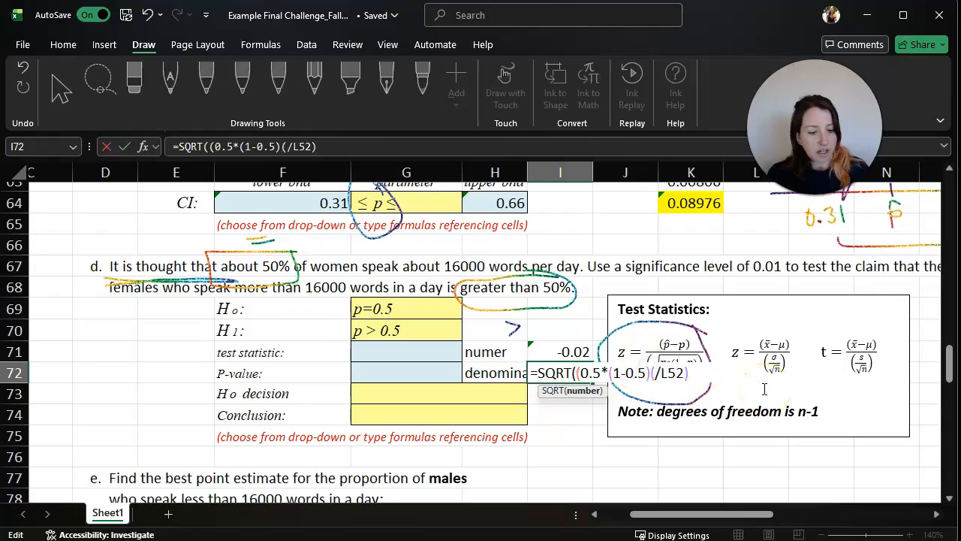
type(")")
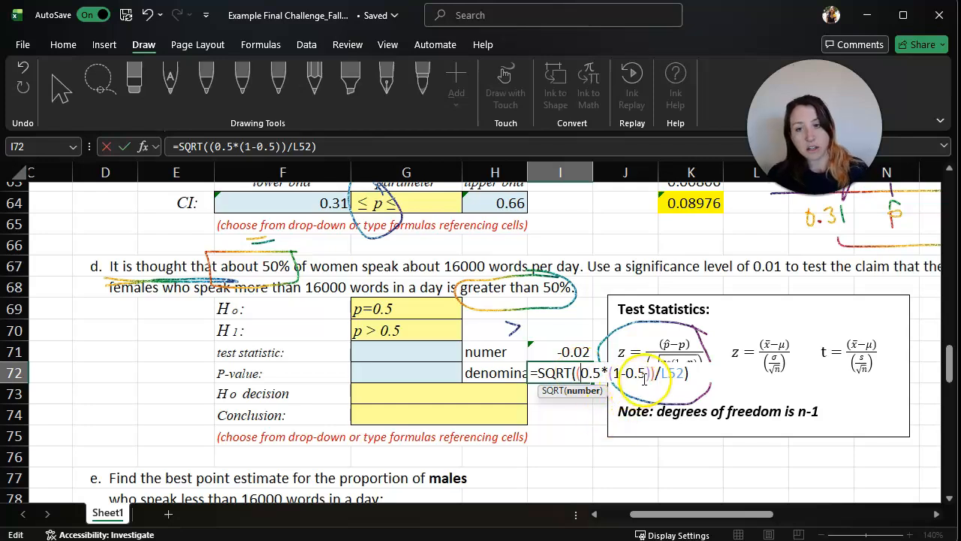
key("BackSpace")
left_click(653, 373)
key("BackSpace")
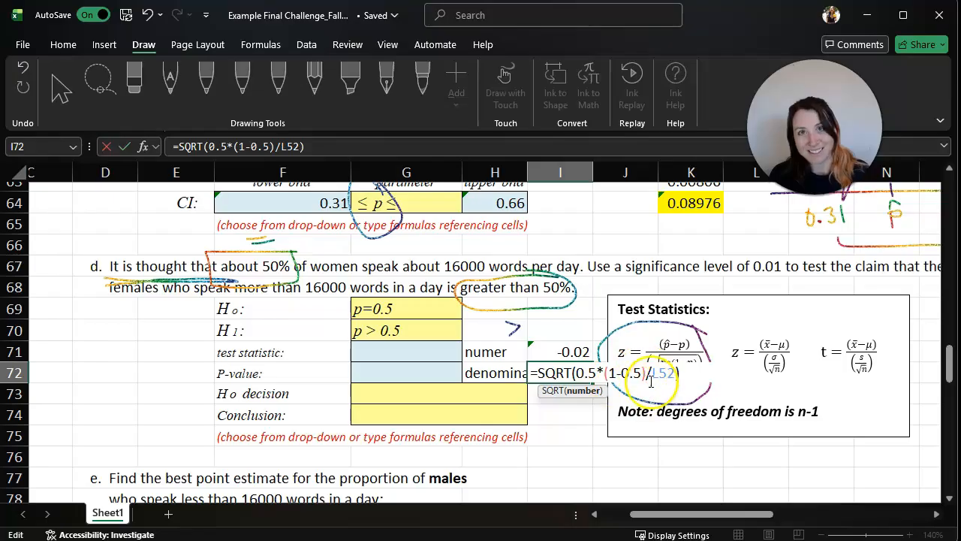
- Commit the square-root denominator formula in cell I72
left_click(685, 373)
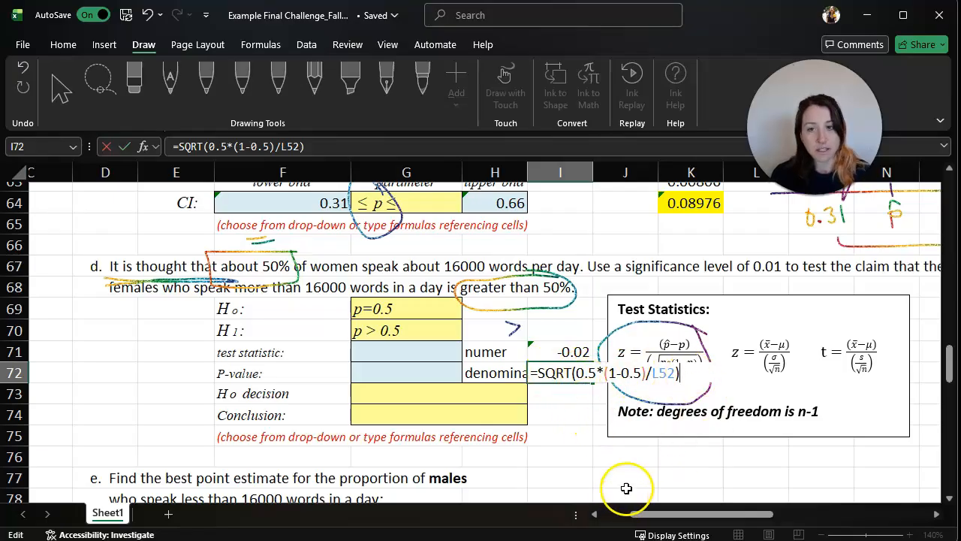
key("Return")
key("Return")
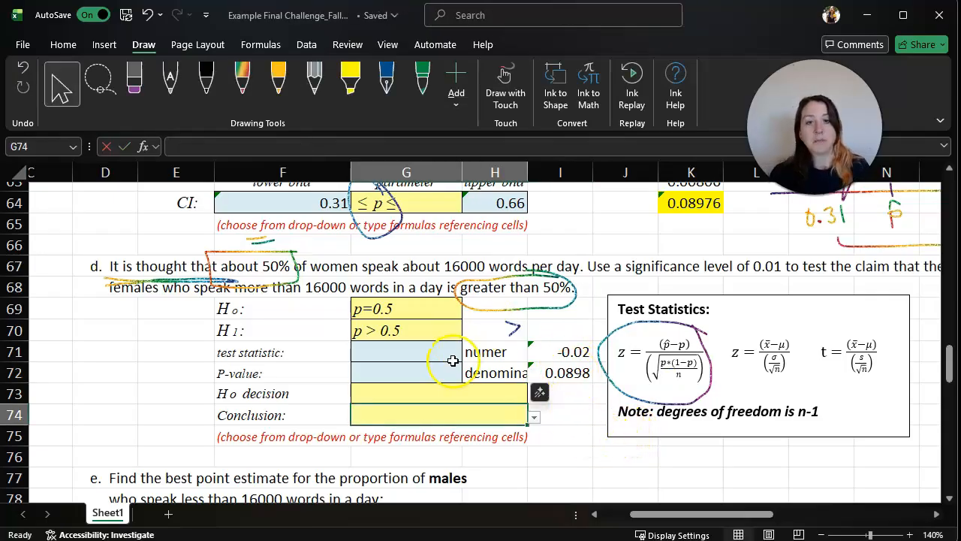
- Calculate the test statistic in cell G71 with the formula =I71/I72, dividing the numerator by the denominator
left_click(432, 351)
type("=")
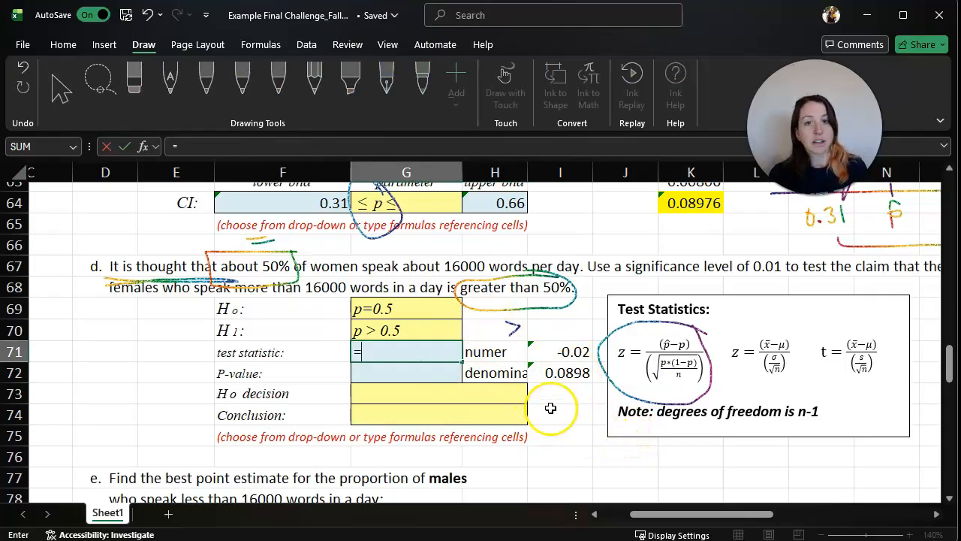
left_click(564, 352)
type("/")
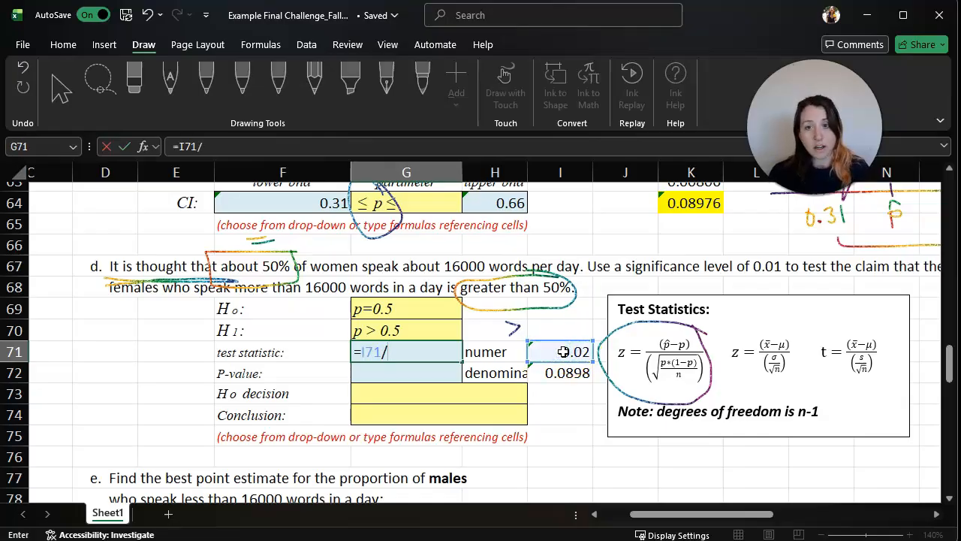
left_click(564, 372)
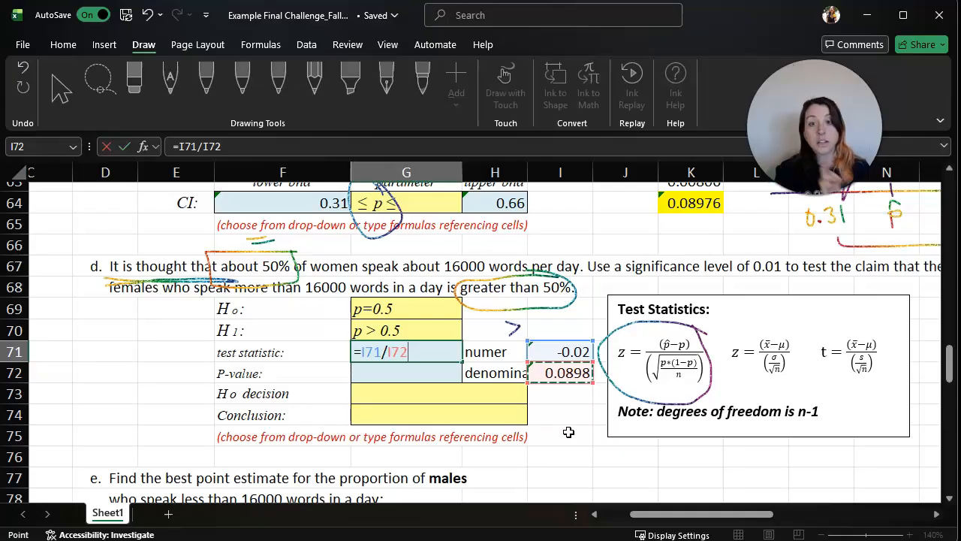
scroll(446, 368, "up", 4)
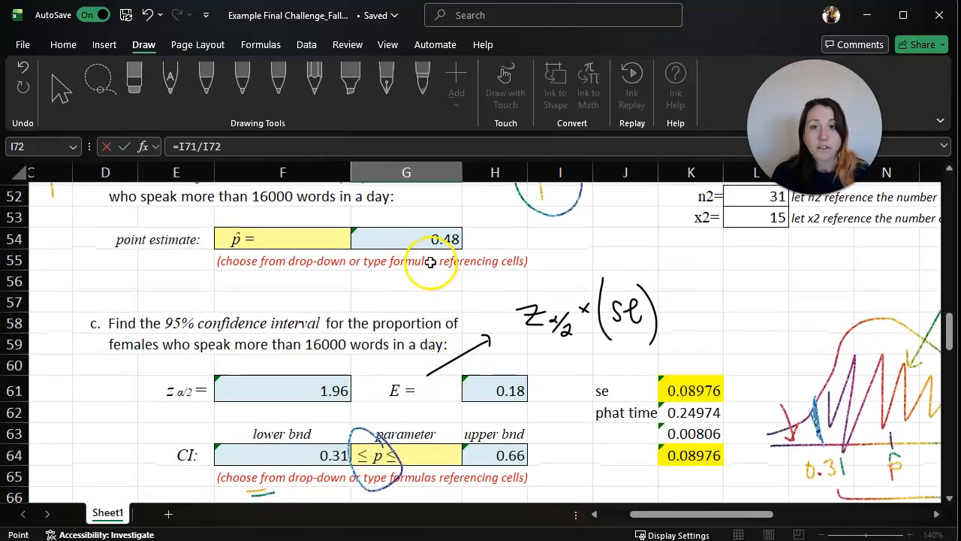
scroll(446, 311, "down", 5)
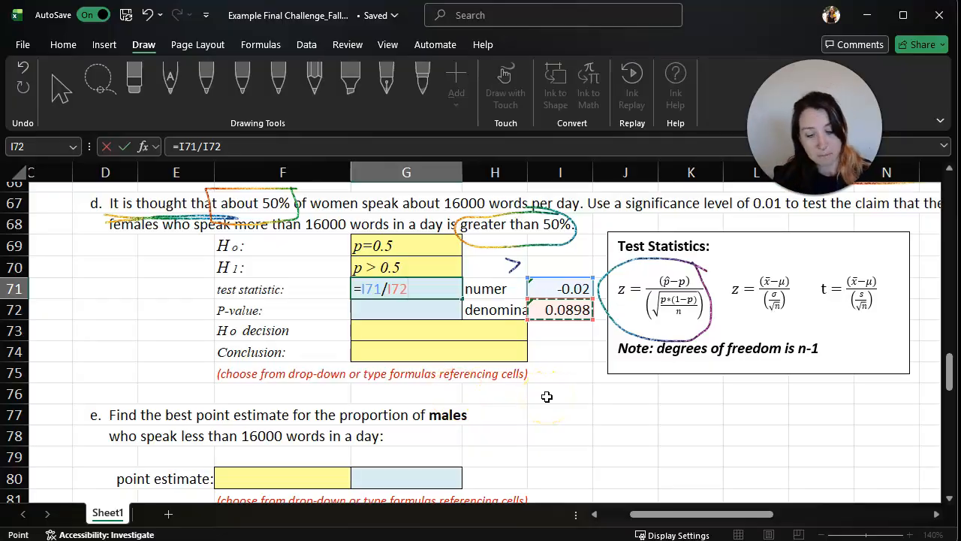
key("Return")
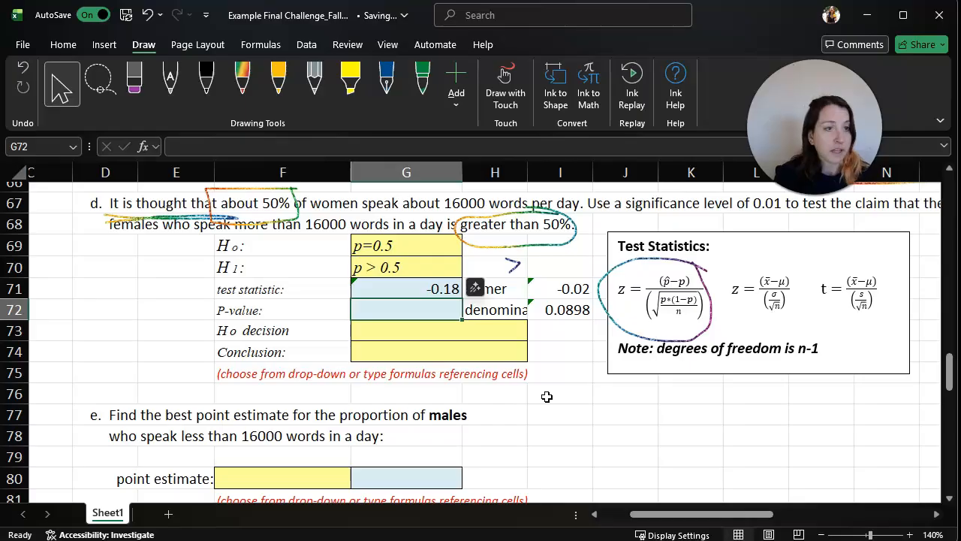
- Check the score under "Your Points" below the data columns and return to question d
scroll(112, 335, "down", 10)
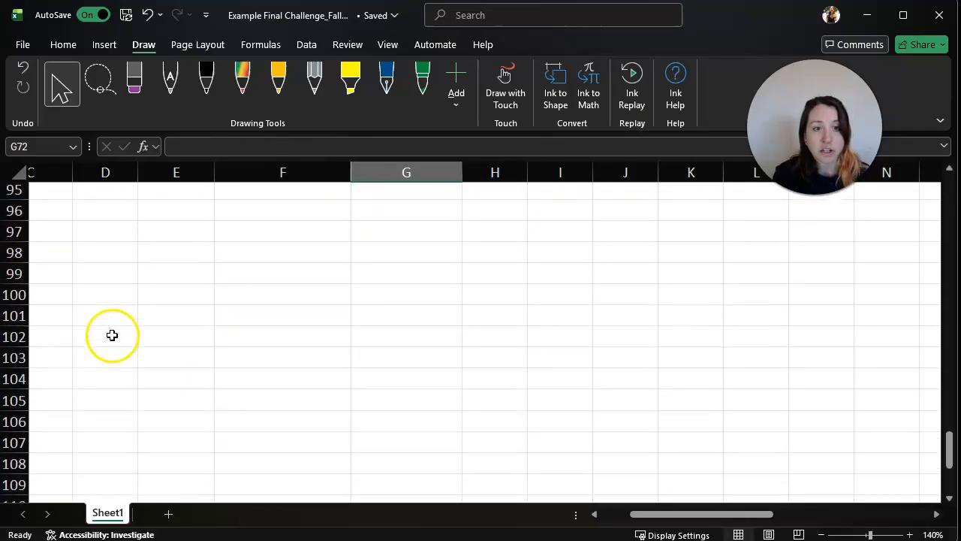
left_click_drag(643, 515, 600, 515)
scroll(246, 410, "up", 1)
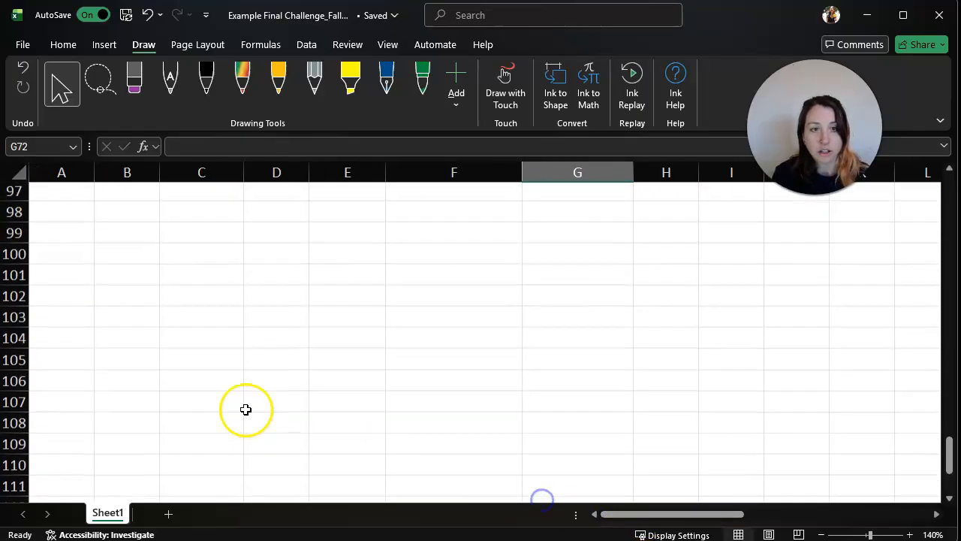
scroll(246, 409, "up", 4)
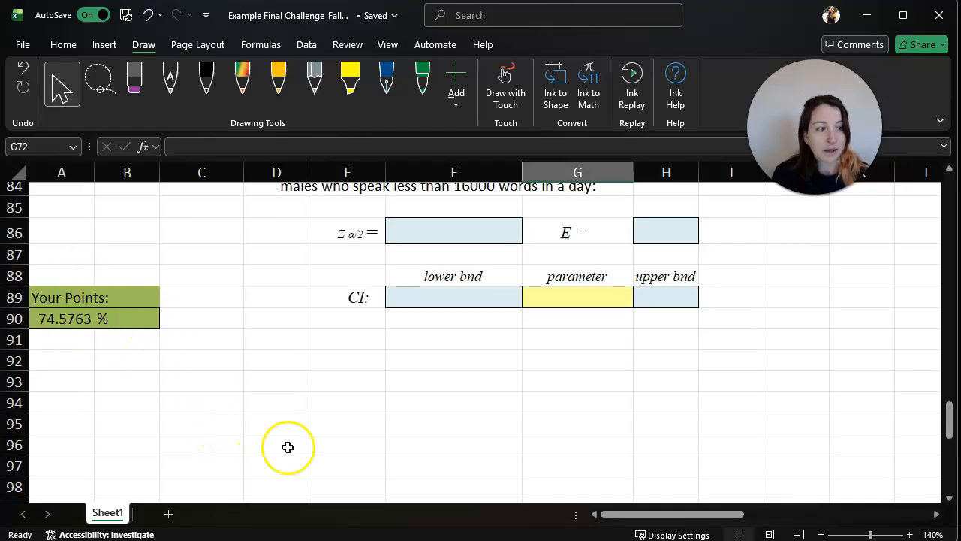
scroll(279, 425, "up", 1)
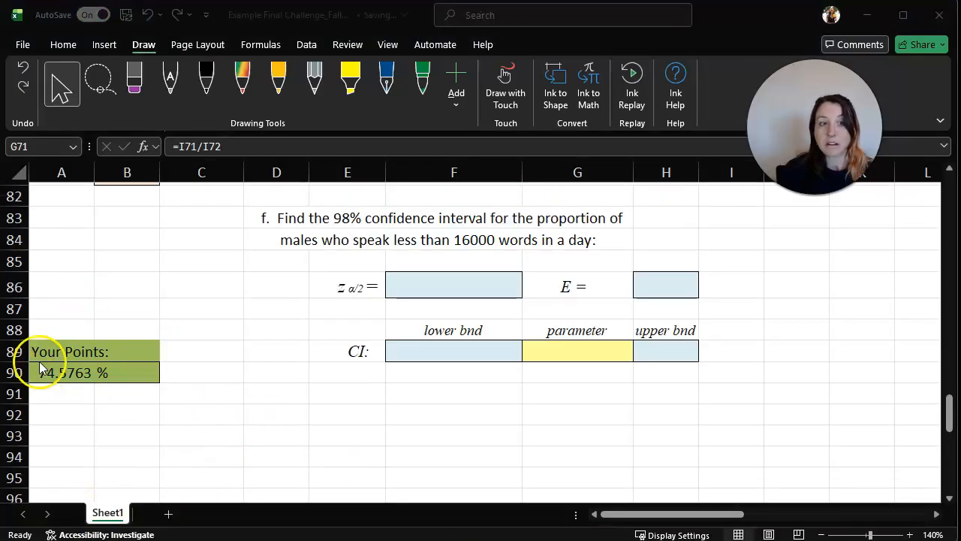
scroll(622, 381, "up", 6)
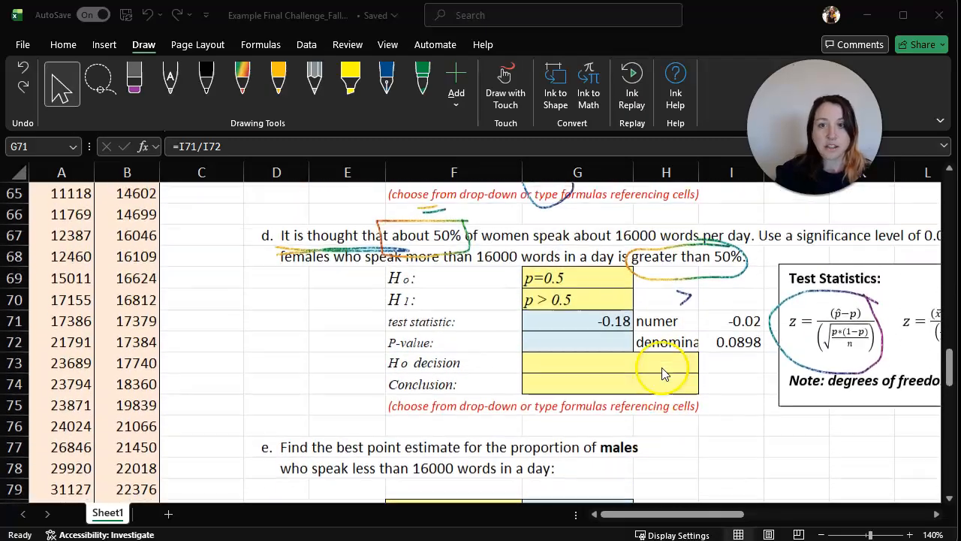
scroll(663, 374, "up", 1)
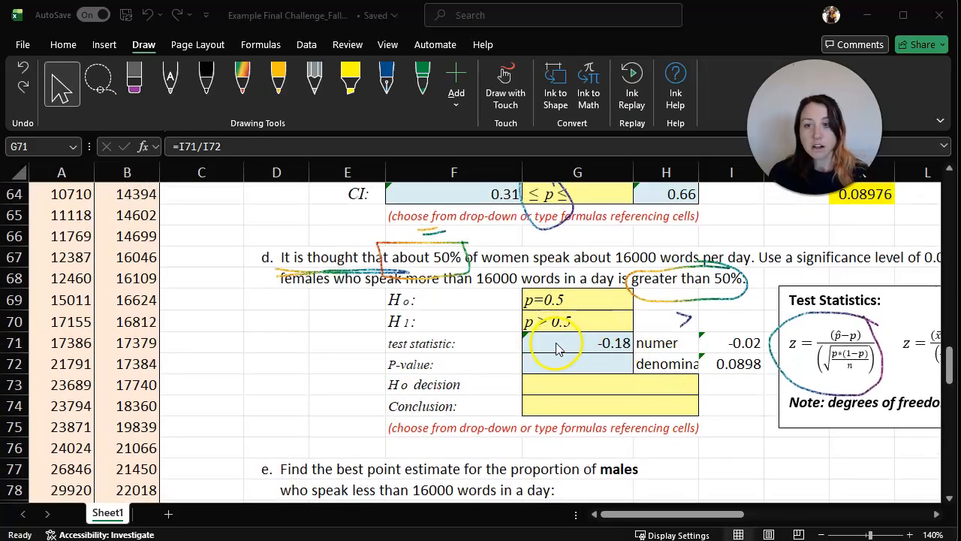
- Sketch a bell curve over a baseline beside the Test Statistics box with the multicoloured pen, marking its centre with a tick labelled p
left_click_drag(647, 515, 727, 517)
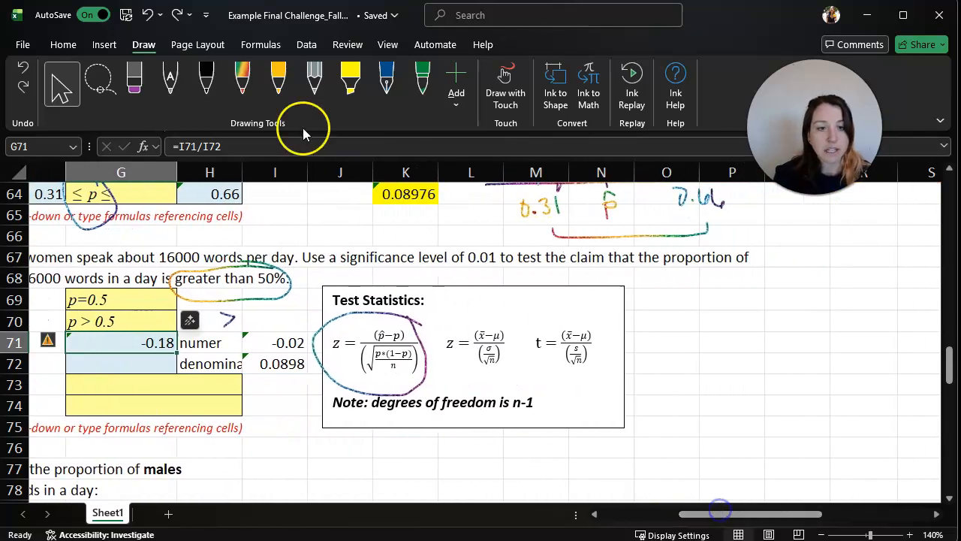
left_click(230, 85)
left_click_drag(671, 376, 830, 370)
mouse_move(667, 368)
left_mouse_down()
mouse_move(776, 279)
mouse_move(894, 366)
left_mouse_up()
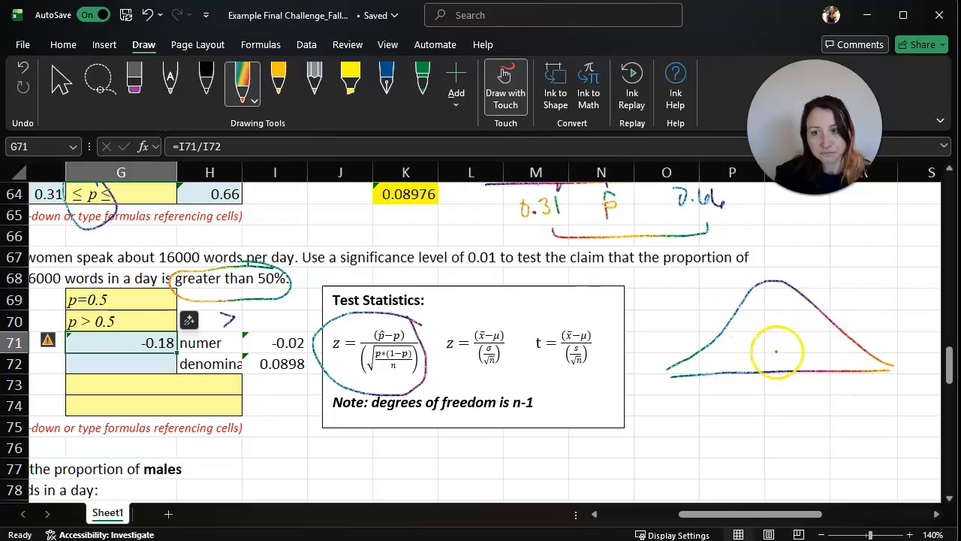
left_click_drag(776, 365, 778, 398)
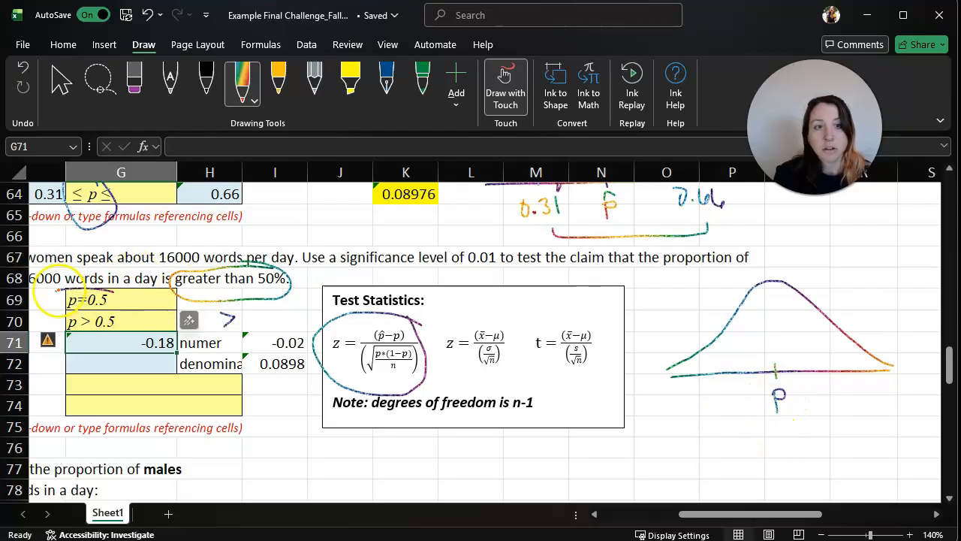